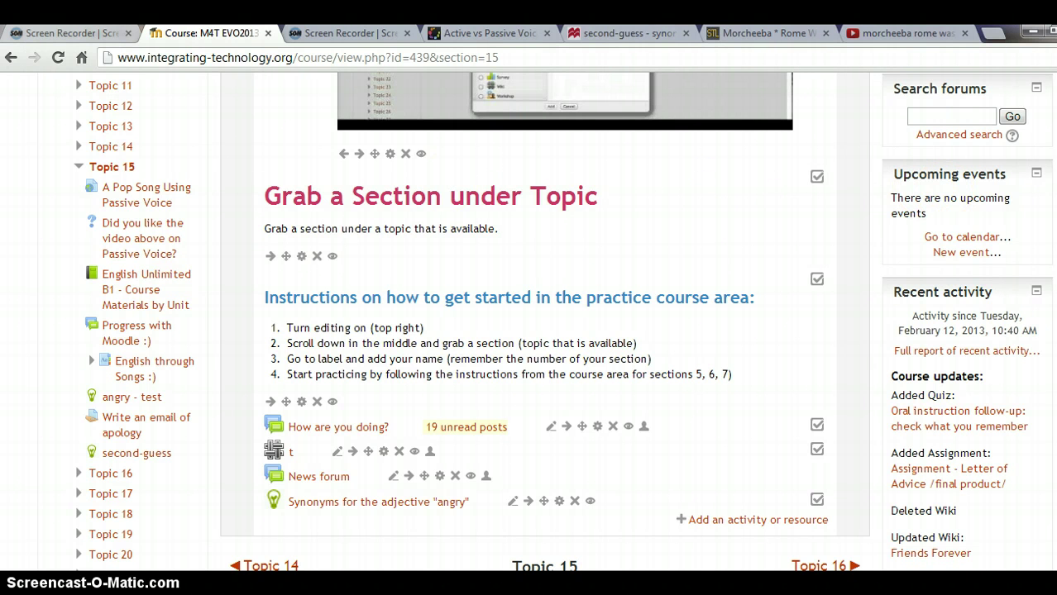
# - Add a new Mindmap activity to Topic 15 through the activity chooser
pyautogui.scroll(-1, 563, 322)
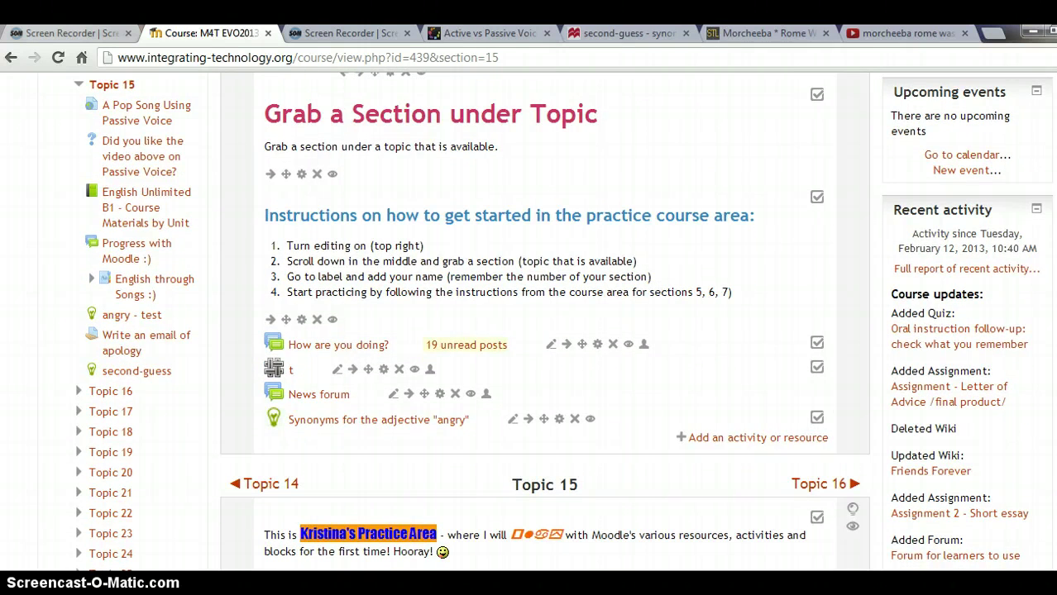
pyautogui.scroll(3, 546, 323)
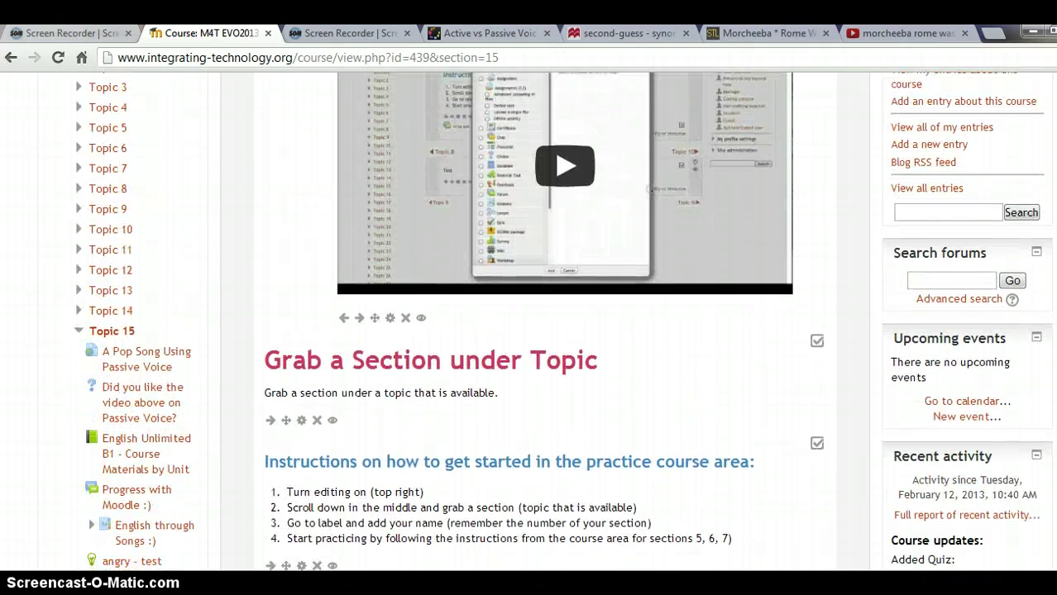
pyautogui.scroll(-1, 1008, 134)
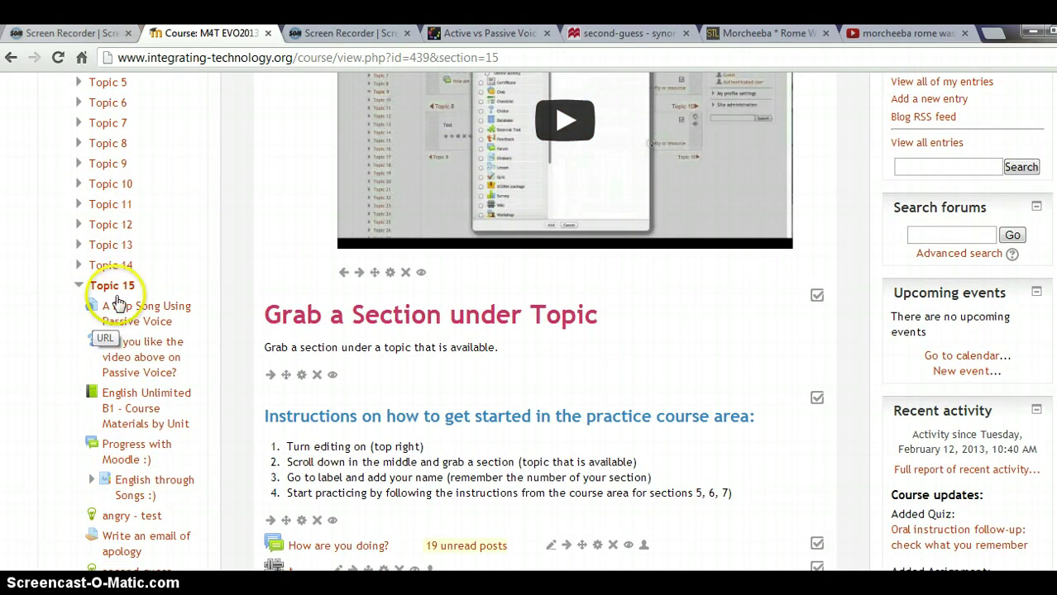
pyautogui.scroll(-7, 546, 323)
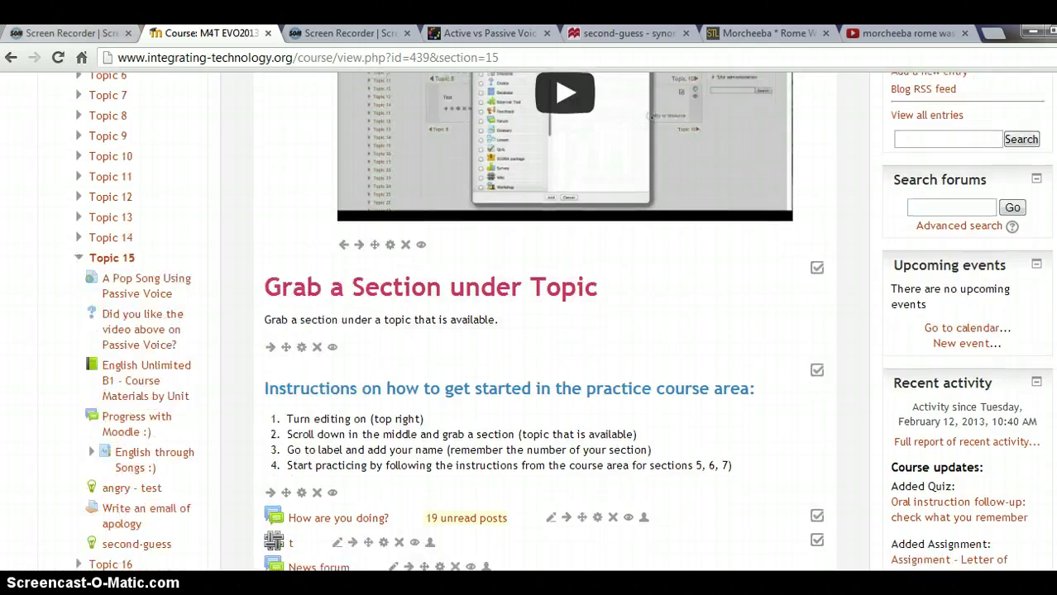
pyautogui.scroll(-12, 545, 322)
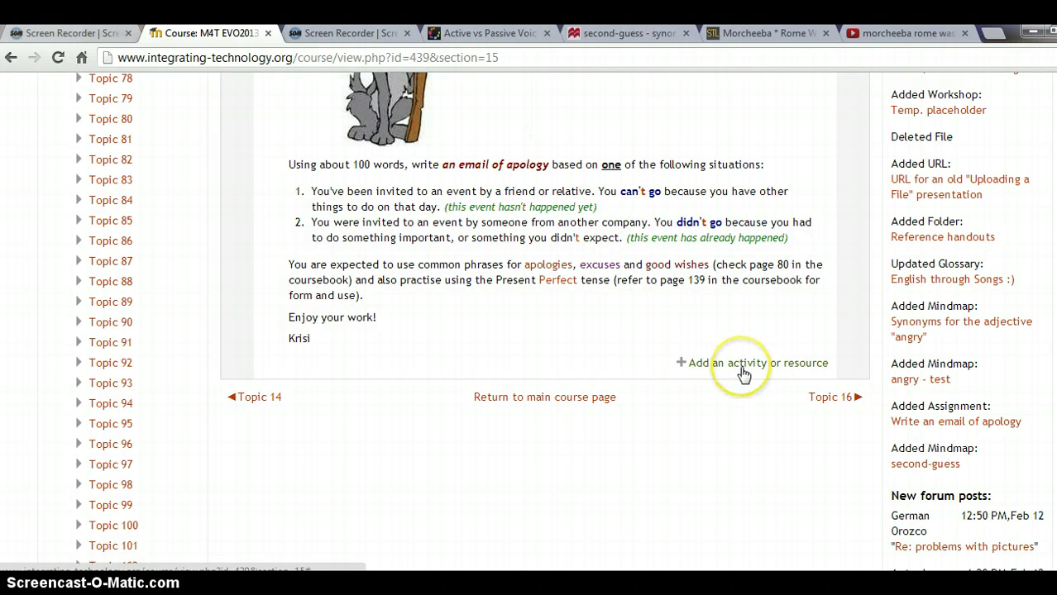
pyautogui.click(742, 369)
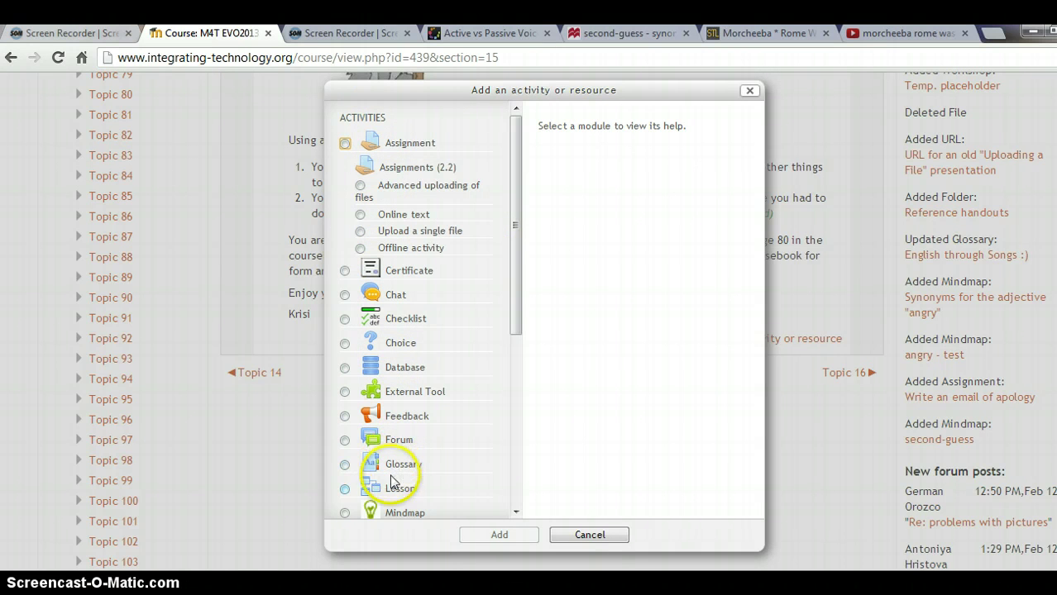
pyautogui.click(343, 513)
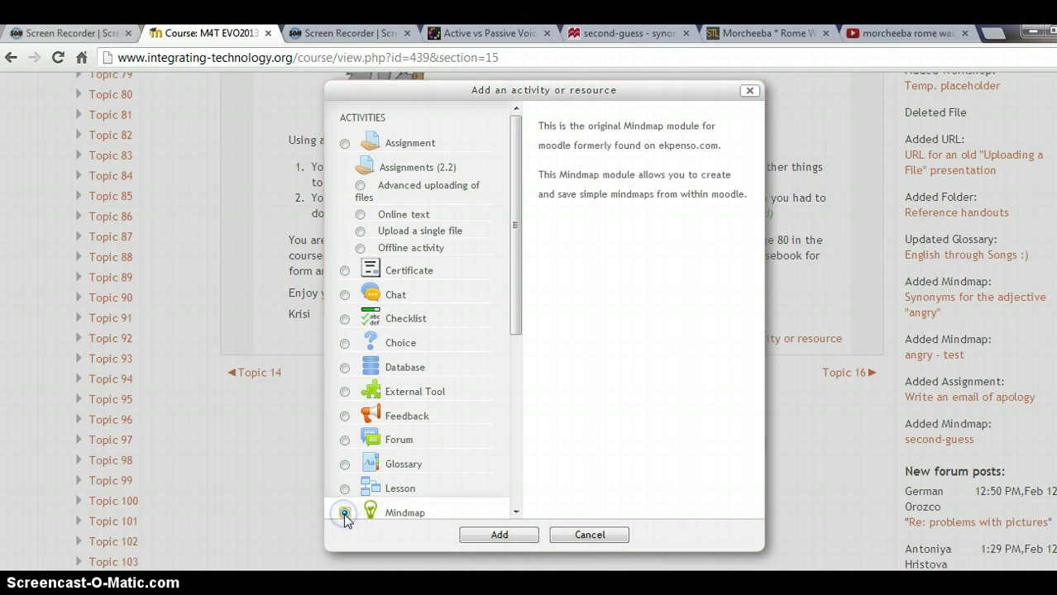
pyautogui.click(502, 535)
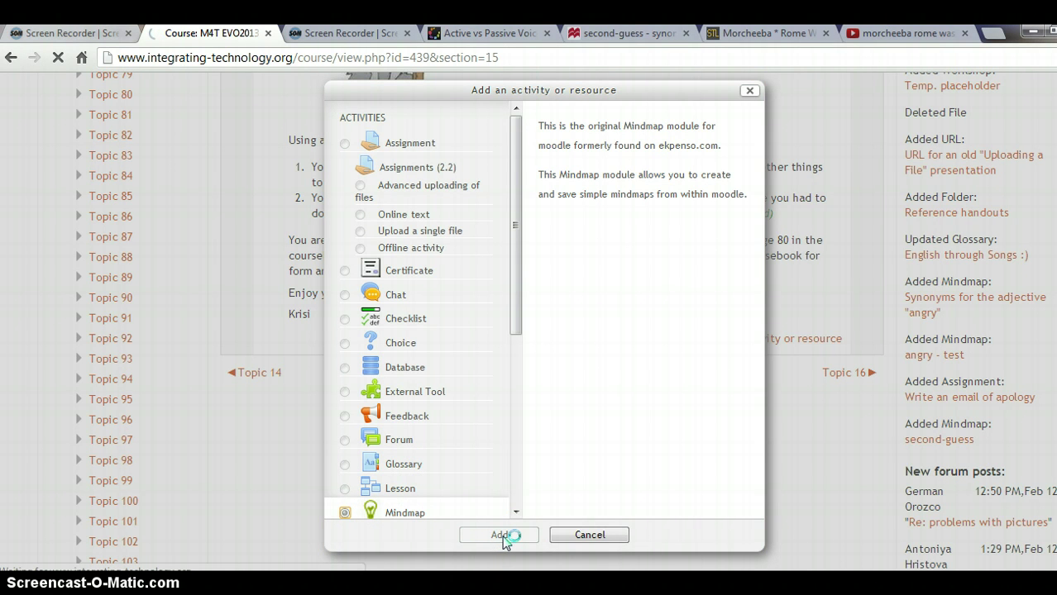
pyautogui.click(592, 488)
pyautogui.click(880, 392)
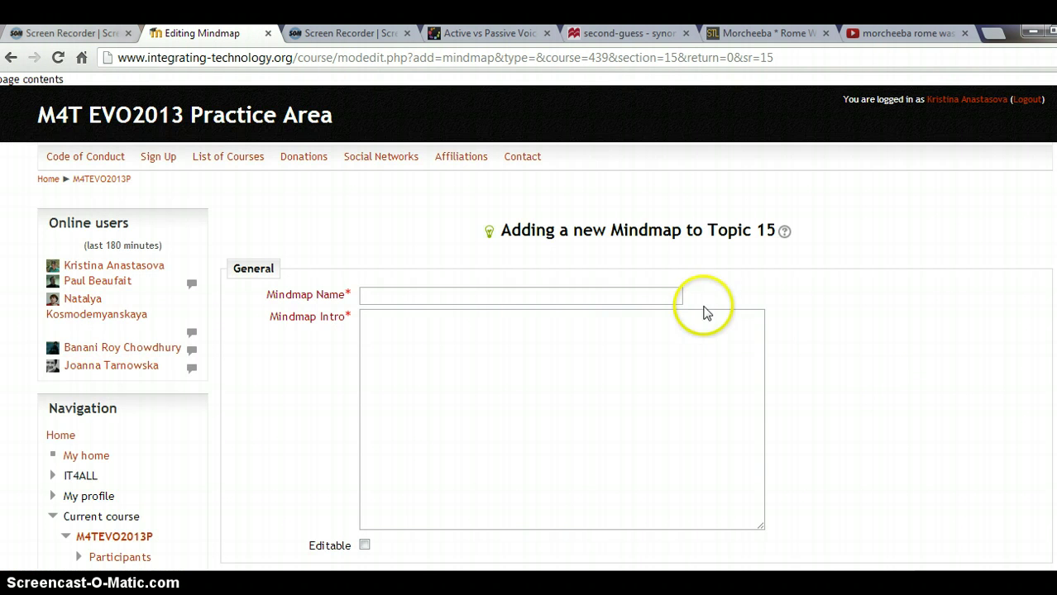
# - Name the mindmap 'second-guess'
pyautogui.click(411, 296)
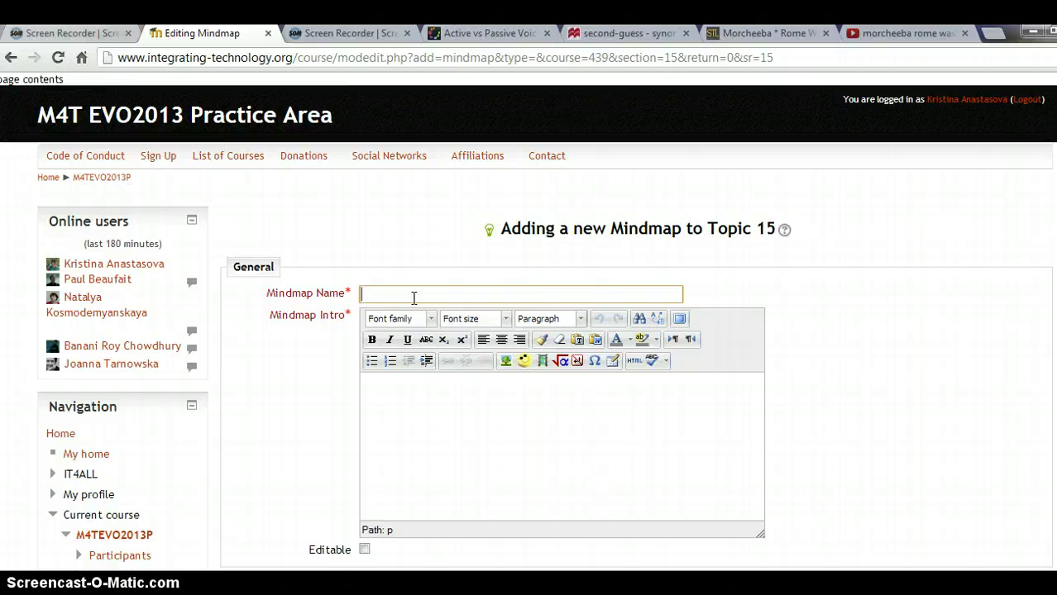
pyautogui.write('second-guess')
# - Write the intro 'Please, present the meanings and relations os second-guess :).'
pyautogui.click(401, 385)
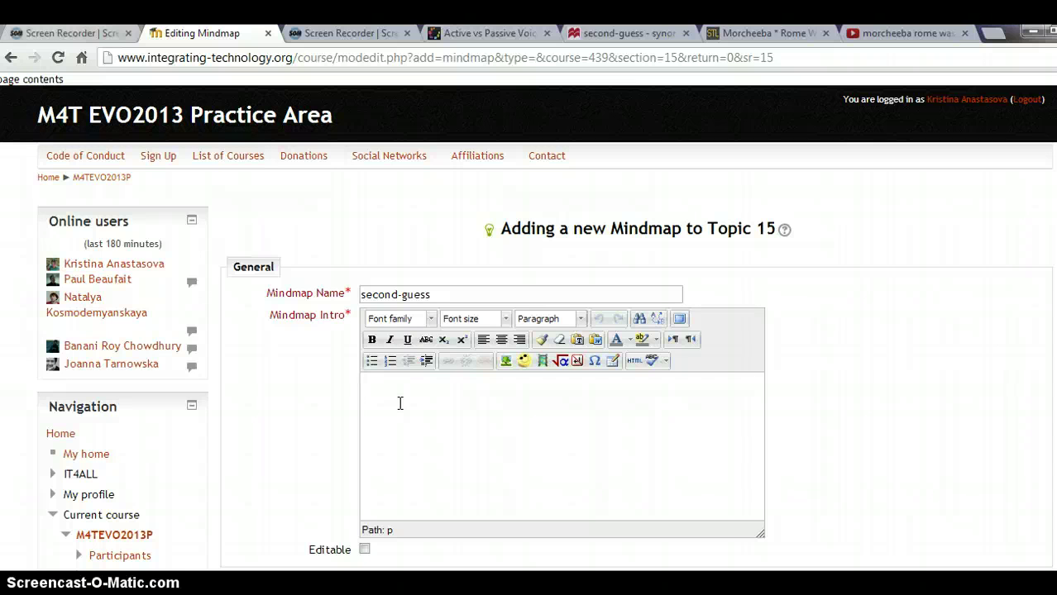
pyautogui.write('Please, present the meanings and')
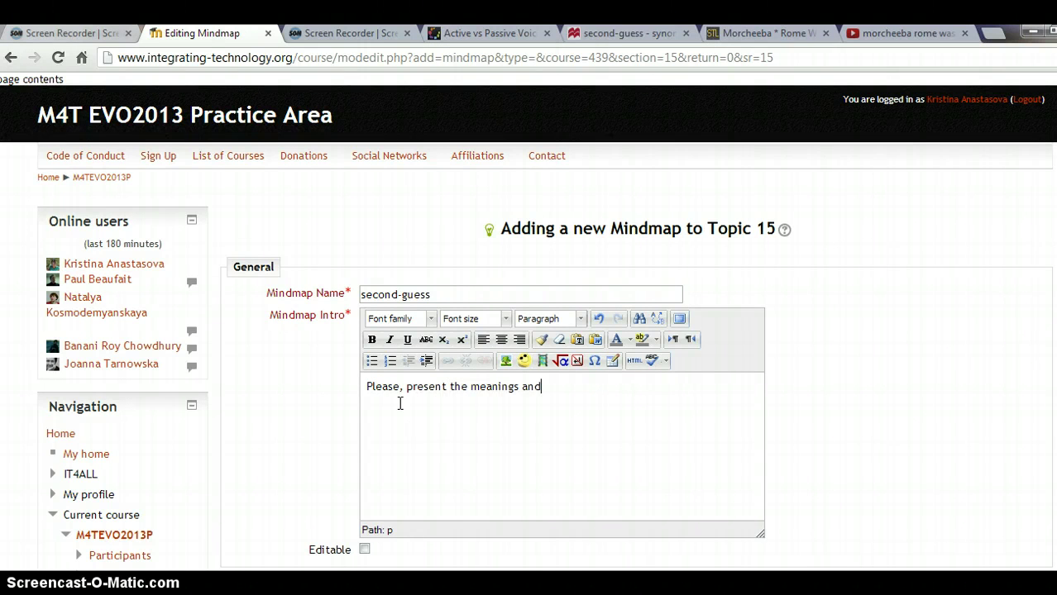
pyautogui.write(' relationships of')
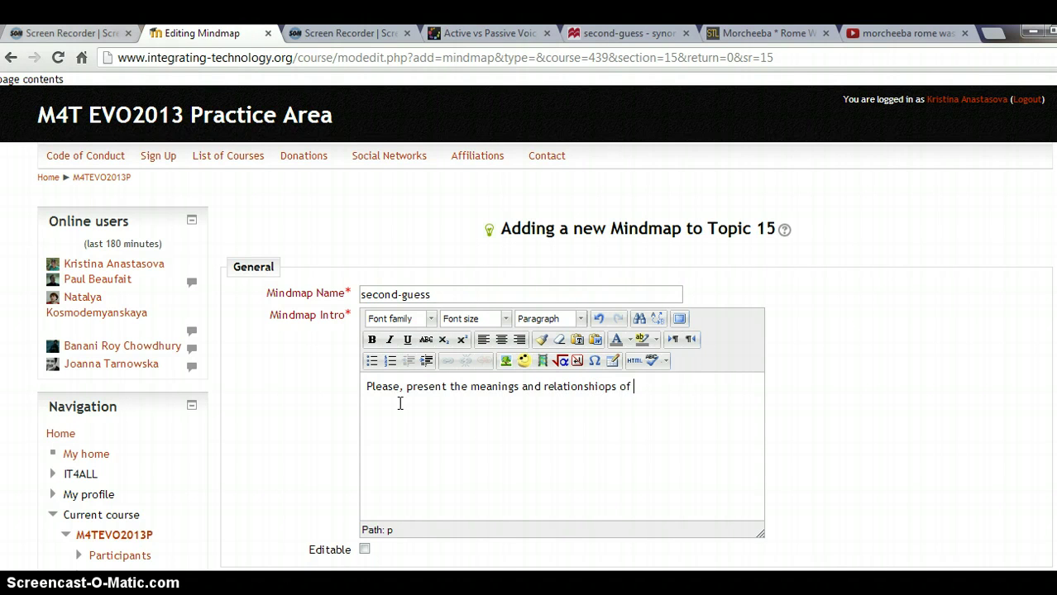
pyautogui.hotkey('ctrl', 'z')
pyautogui.hotkey('ctrl', 'z')
pyautogui.press('BackSpace')
pyautogui.press('BackSpace')
pyautogui.press('BackSpace')
pyautogui.write('os second-guess :).')
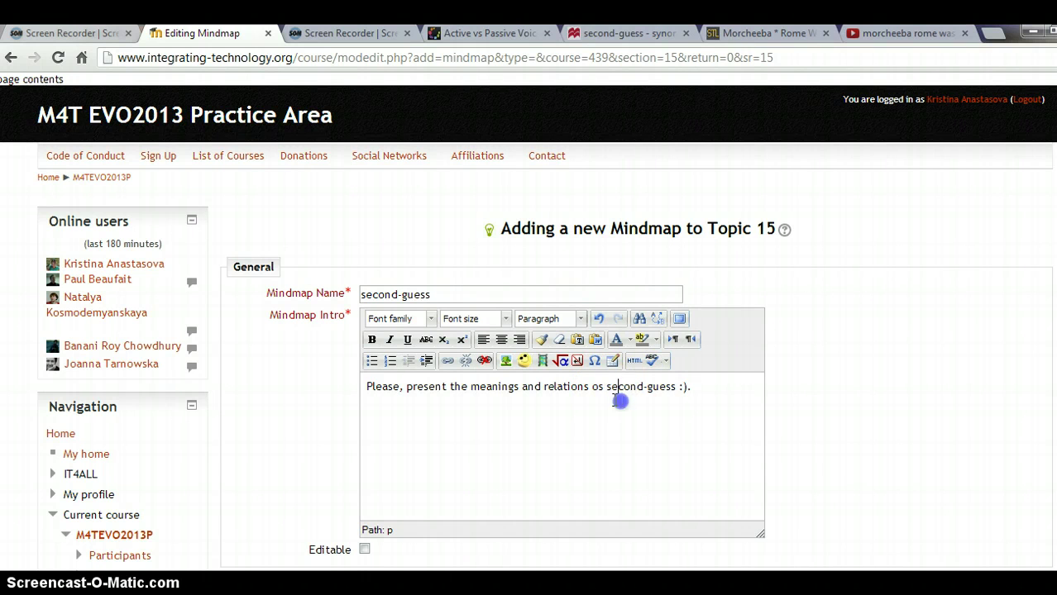
# - Format 'second-guess' in the intro as bold, italic, dark red, 18 pt text
pyautogui.moveTo(606, 386); pyautogui.dragTo(681, 386)
pyautogui.click(372, 340)
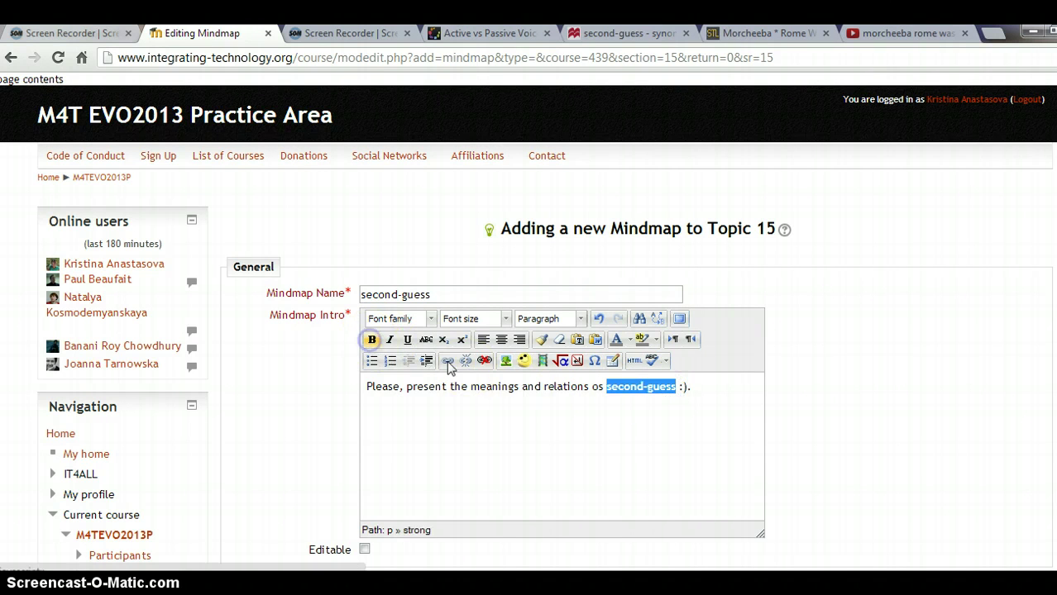
pyautogui.click(389, 340)
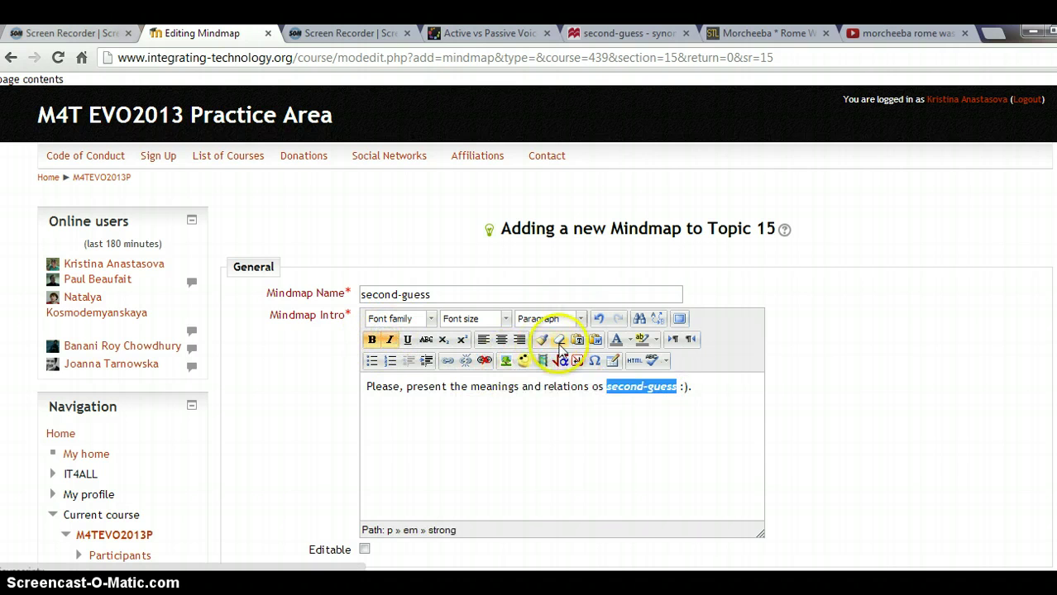
pyautogui.click(631, 339)
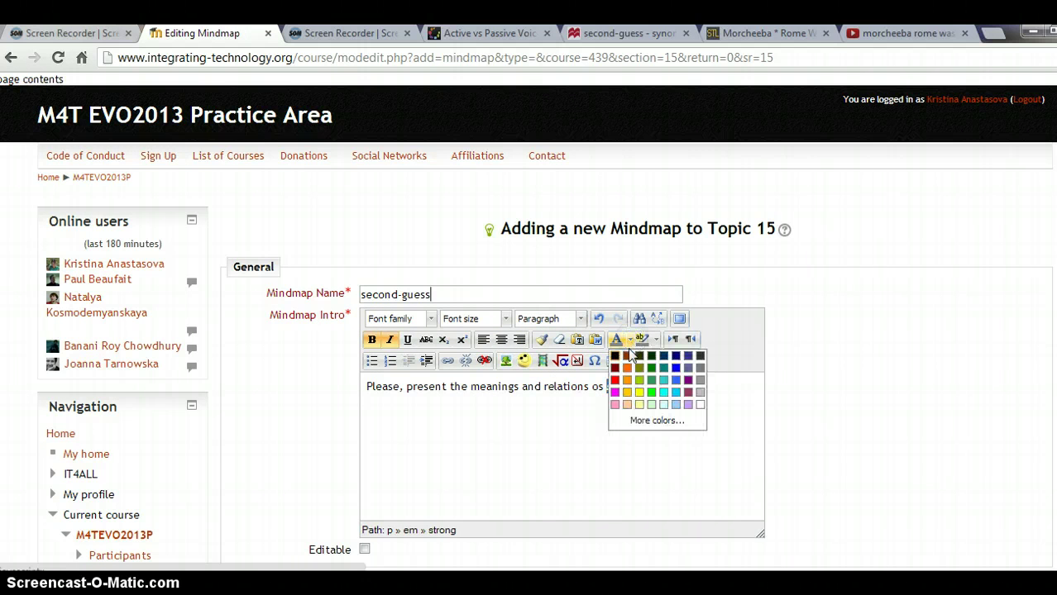
pyautogui.click(613, 361)
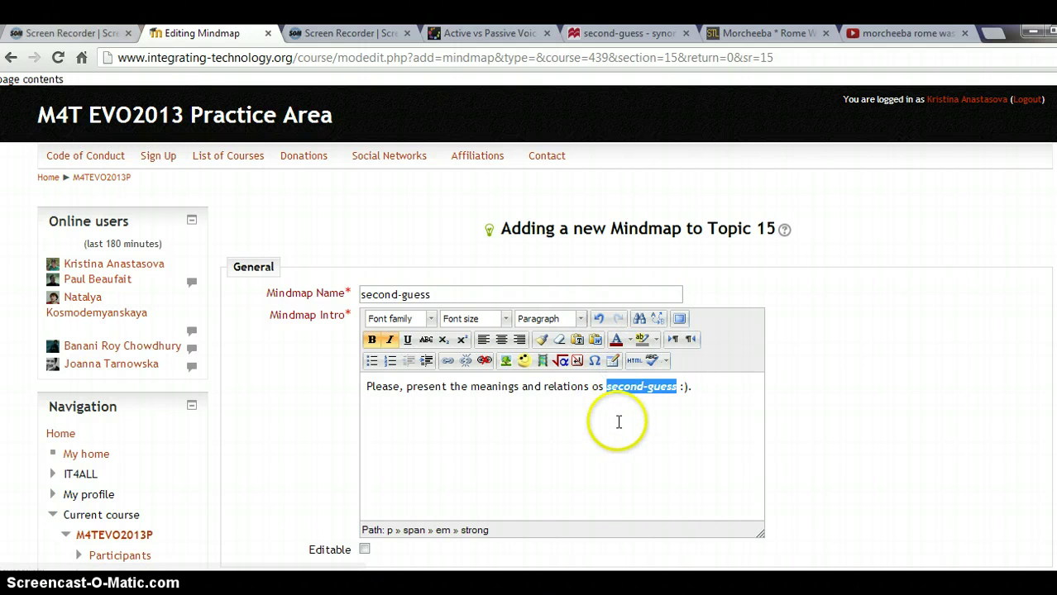
pyautogui.click(505, 318)
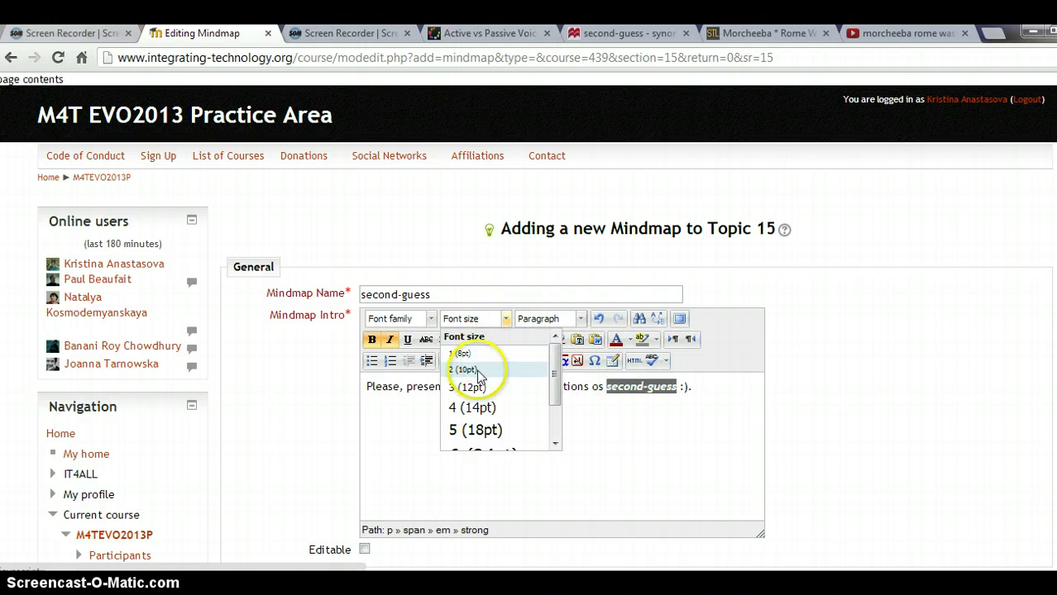
pyautogui.click(473, 430)
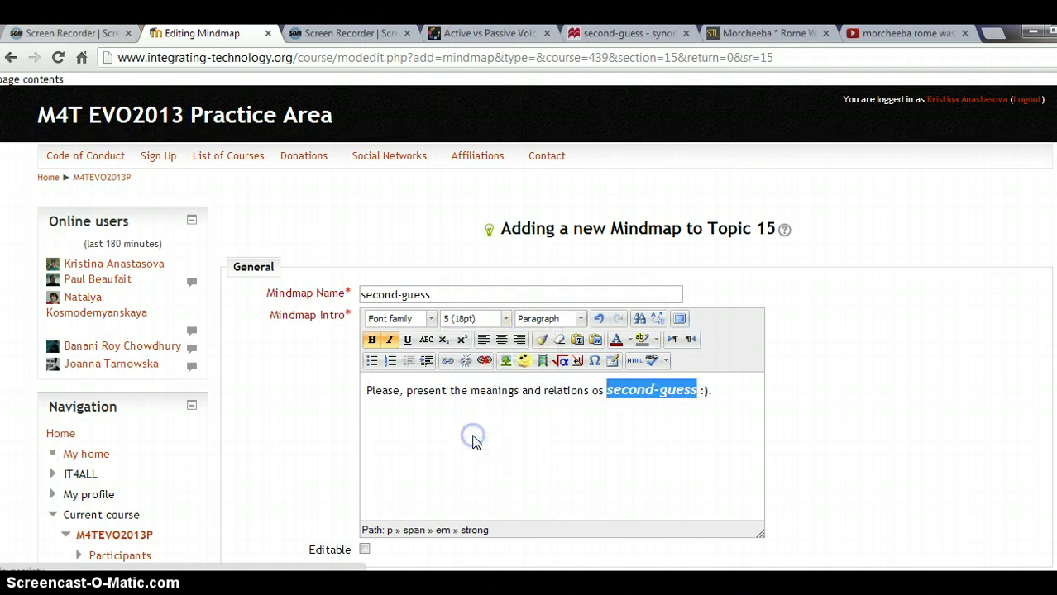
pyautogui.click(530, 457)
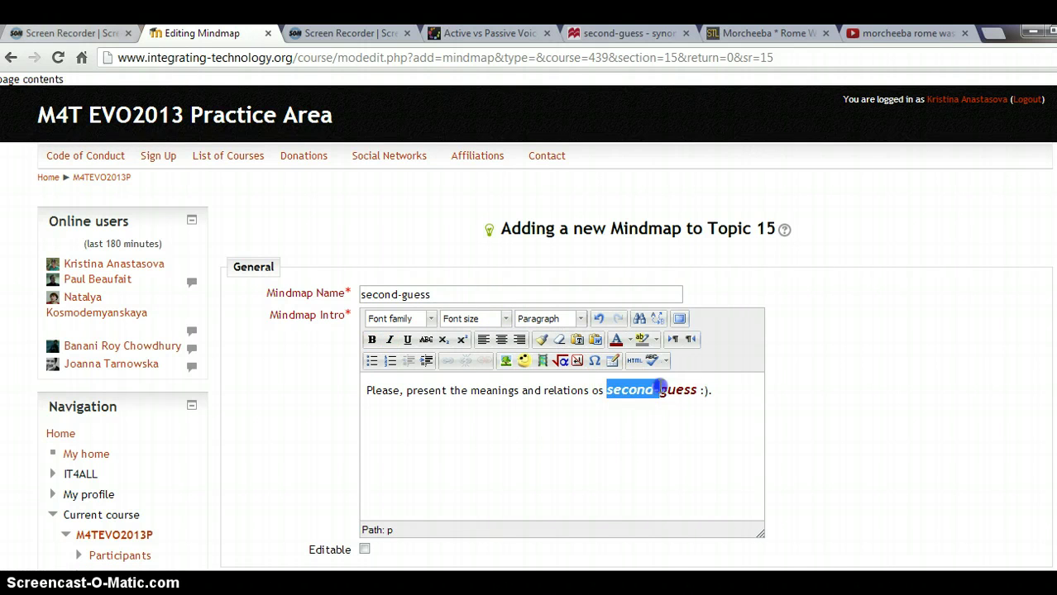
pyautogui.moveTo(697, 395); pyautogui.dragTo(699, 394)
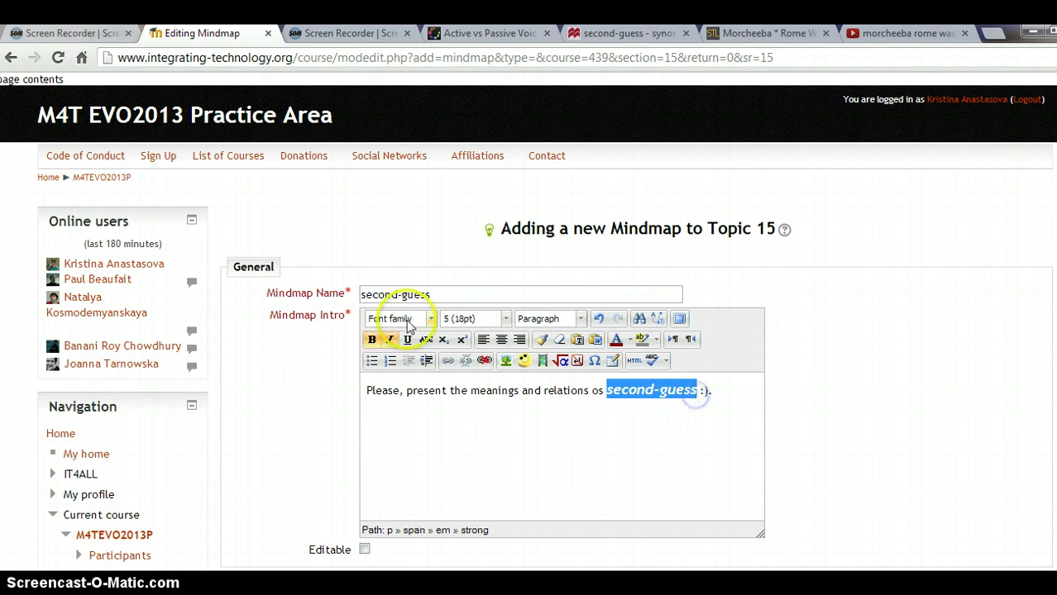
pyautogui.click(448, 364)
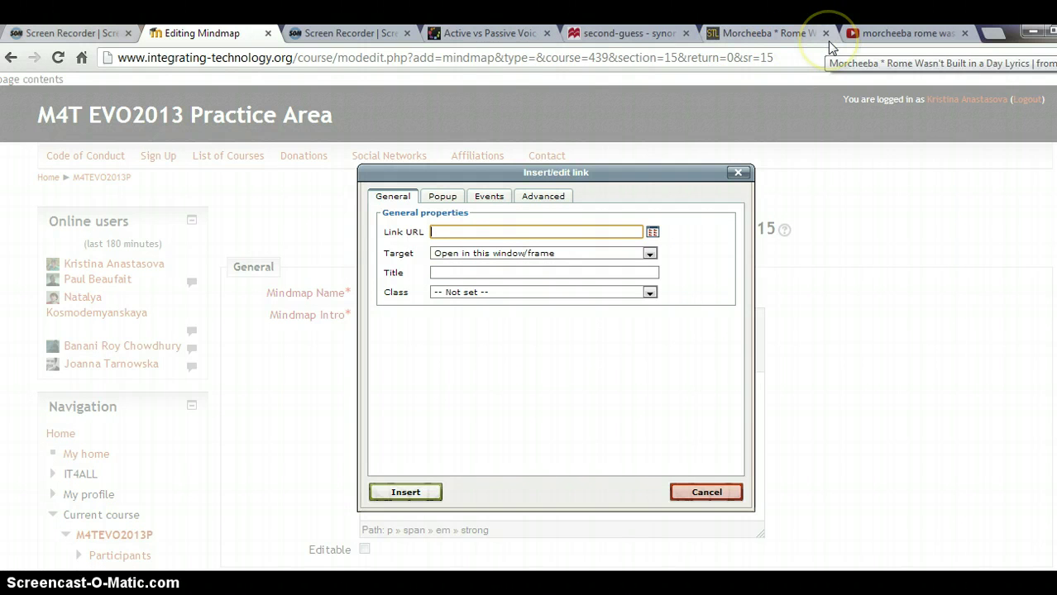
# - Link 'second-guess' in the intro to its Macmillan thesaurus page address
pyautogui.click(608, 33)
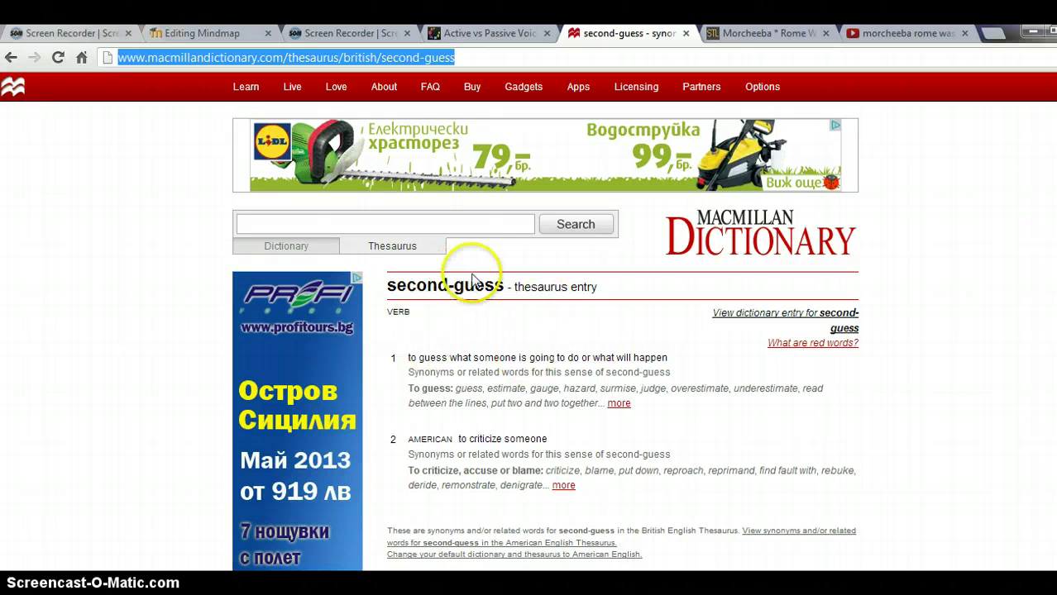
pyautogui.moveTo(473, 58); pyautogui.dragTo(112, 33)
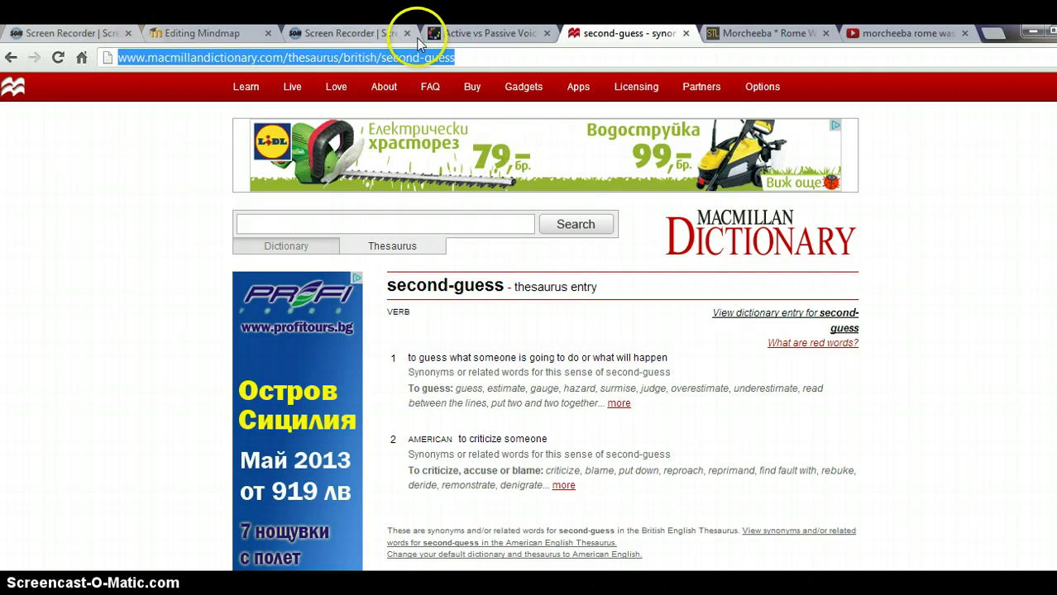
pyautogui.click(243, 35)
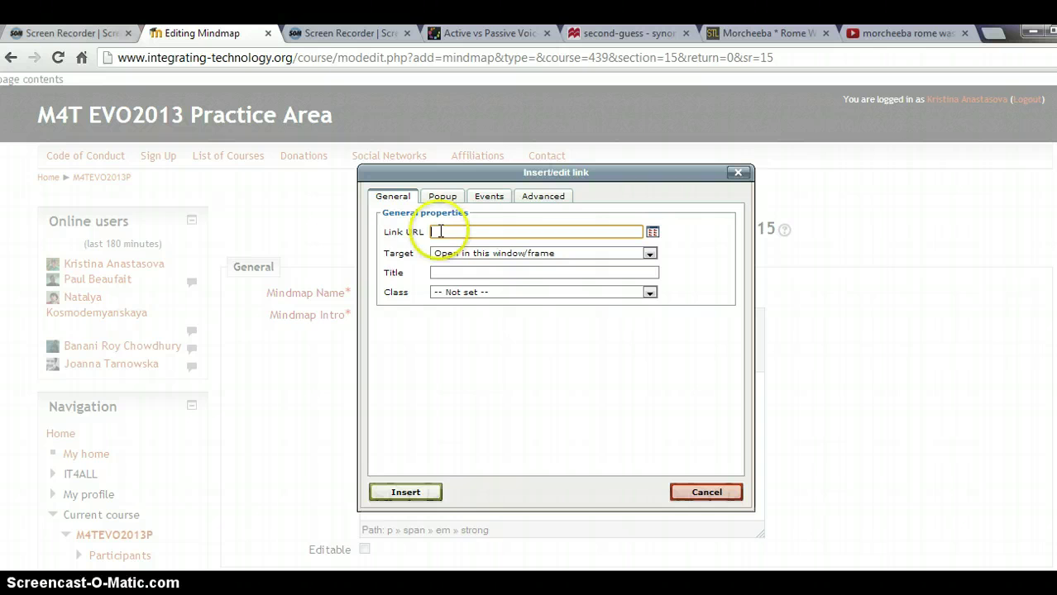
pyautogui.click(418, 494)
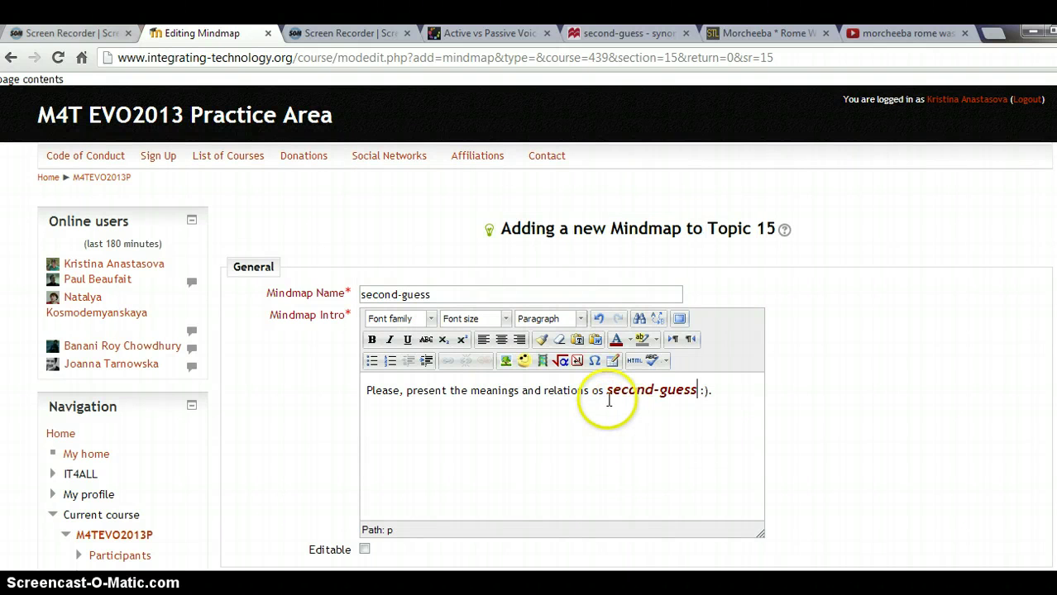
pyautogui.moveTo(607, 395); pyautogui.dragTo(693, 418)
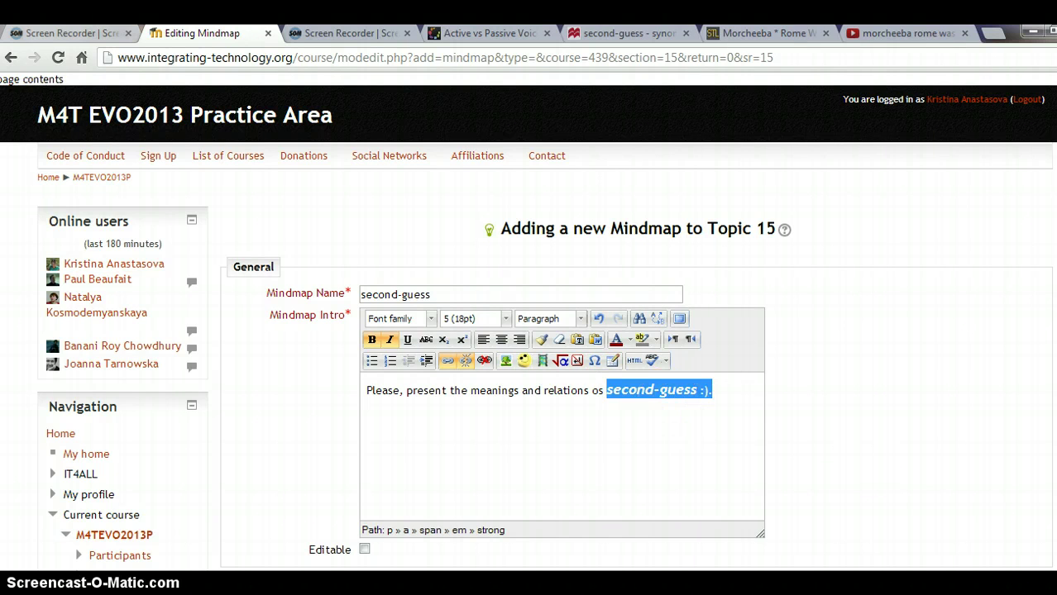
# - Scroll to the bottom of the mindmap settings form
pyautogui.scroll(-5, 528, 323)
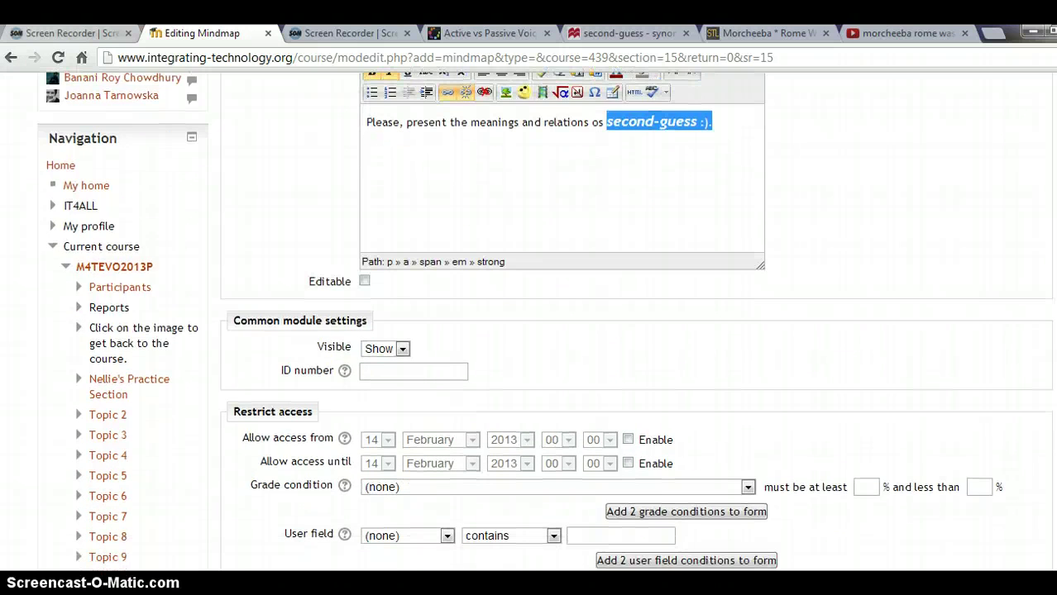
pyautogui.scroll(-10, 528, 322)
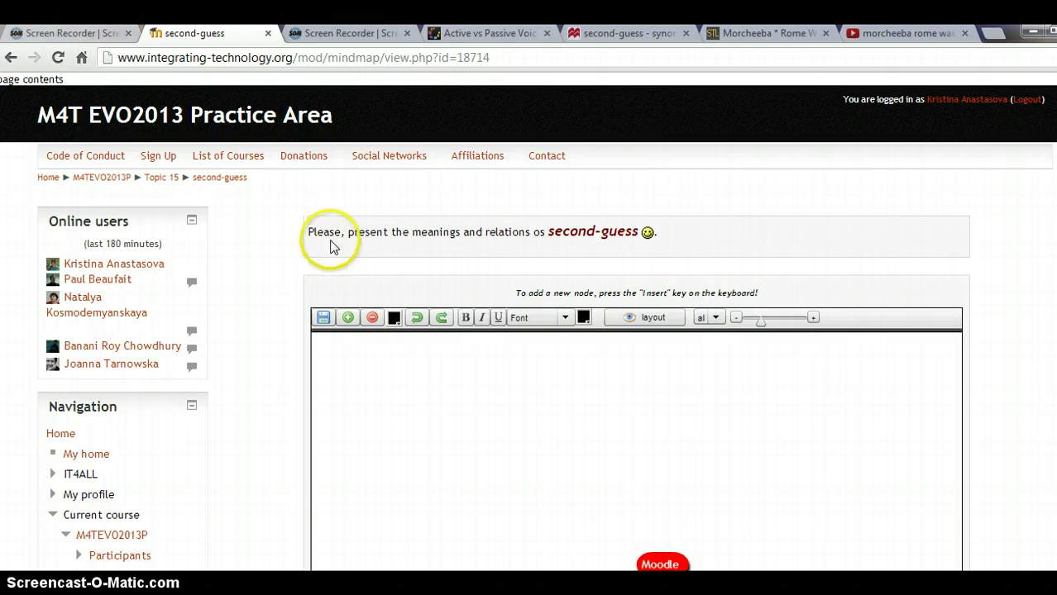
pyautogui.click(590, 237)
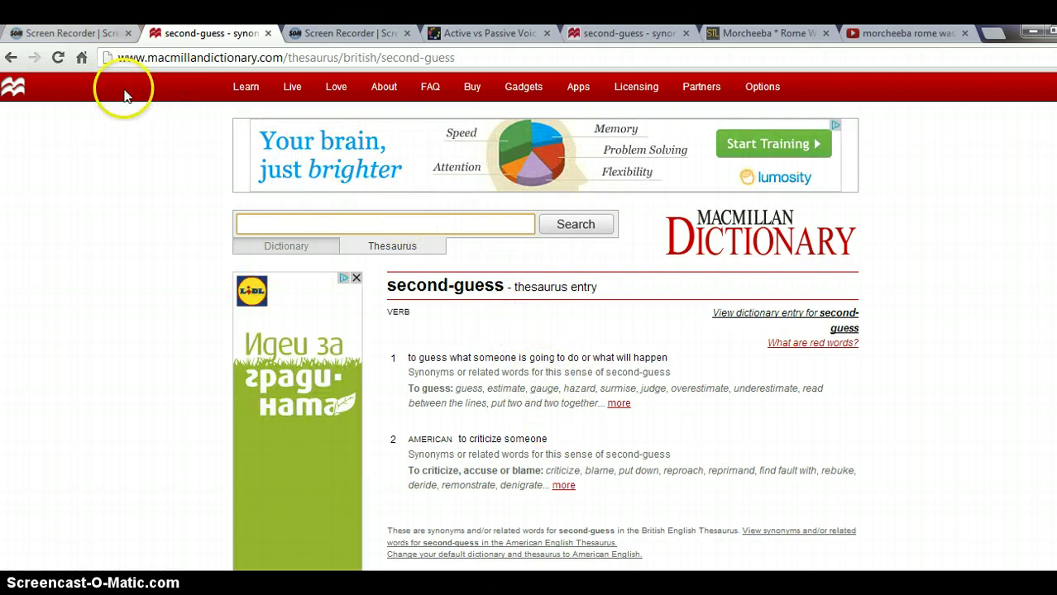
pyautogui.click(11, 57)
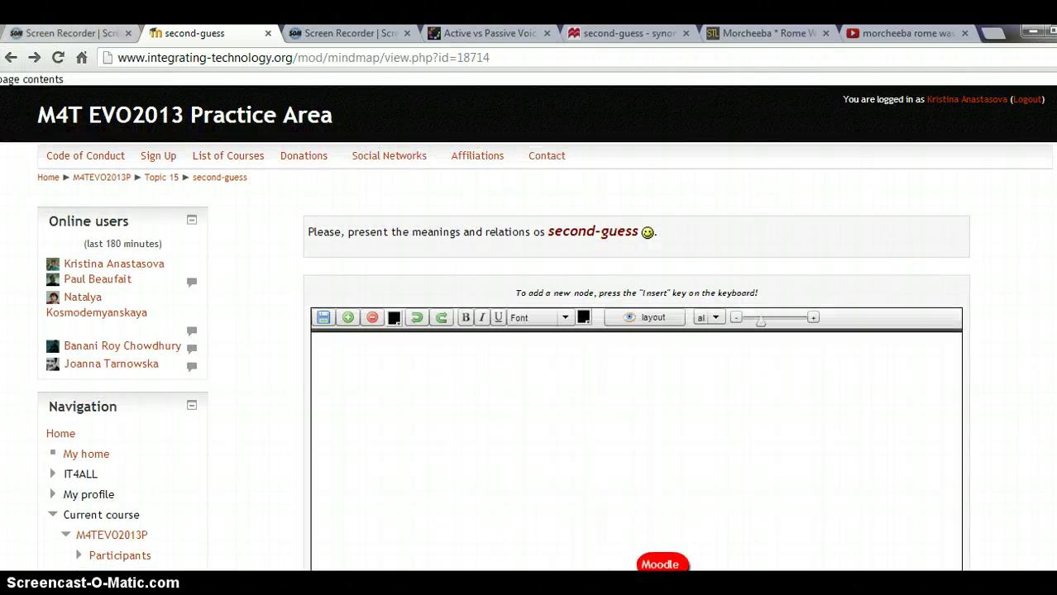
pyautogui.scroll(-5, 529, 331)
pyautogui.scroll(2, 748, 306)
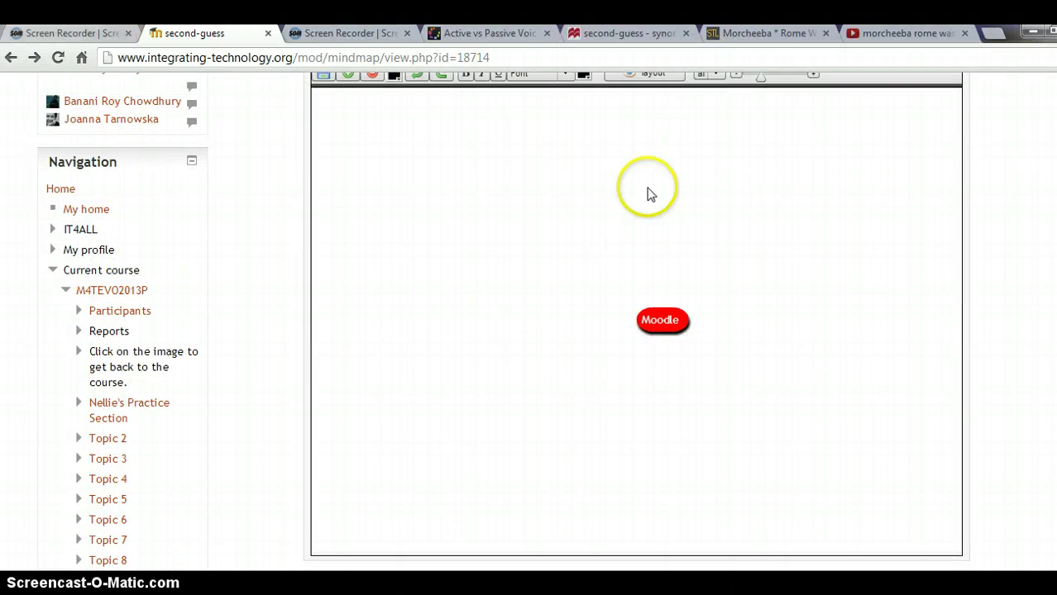
pyautogui.scroll(1, 637, 331)
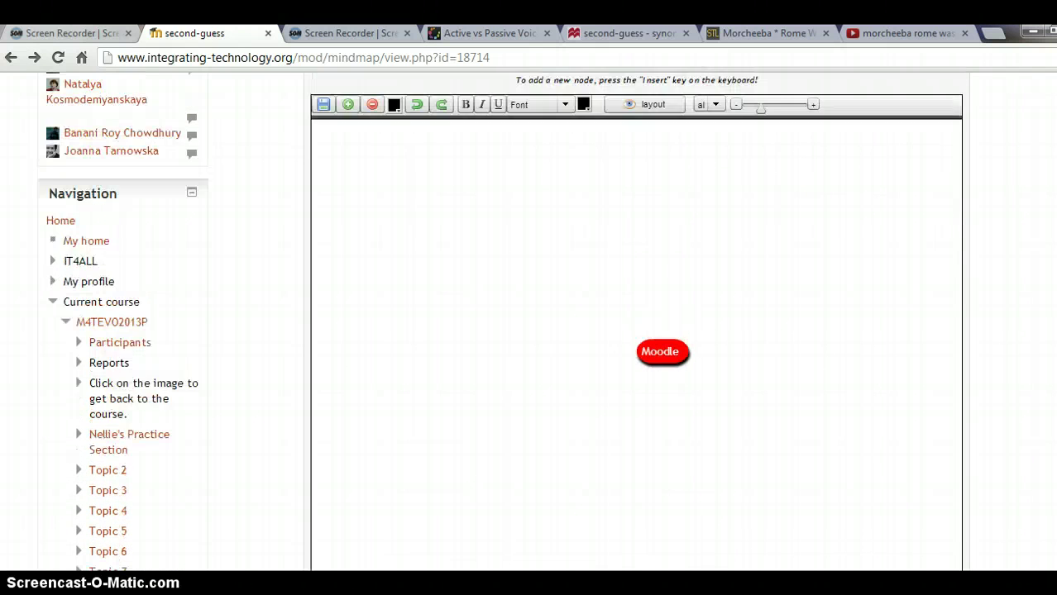
# - Relabel the central 'Moodle' node as 'second-guess'
pyautogui.click(655, 385)
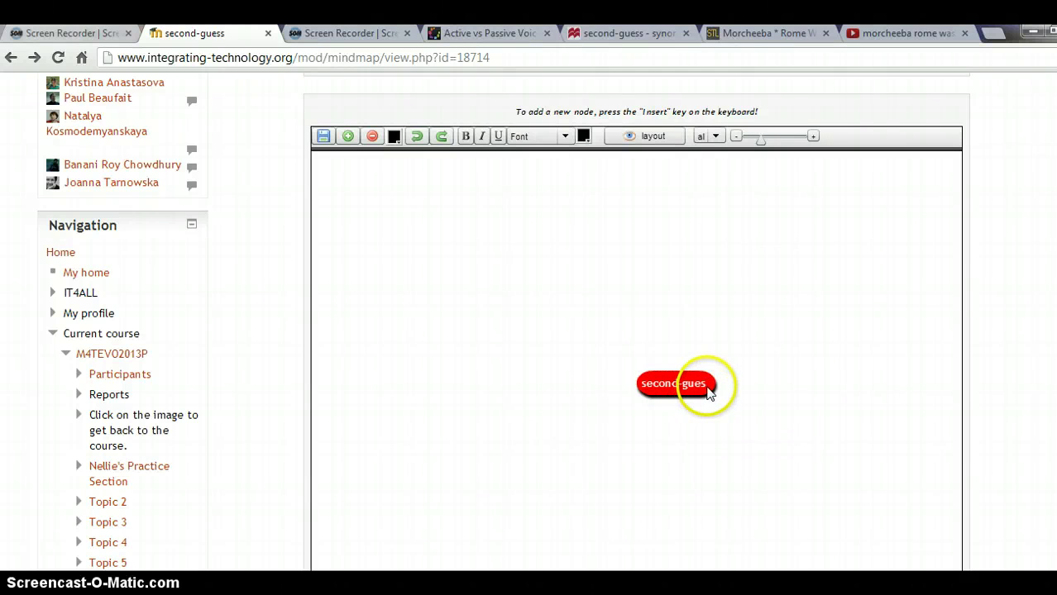
pyautogui.click(707, 385)
pyautogui.press('BackSpace')
pyautogui.press('BackSpace')
pyautogui.press('BackSpace')
pyautogui.press('BackSpace')
pyautogui.press('BackSpace')
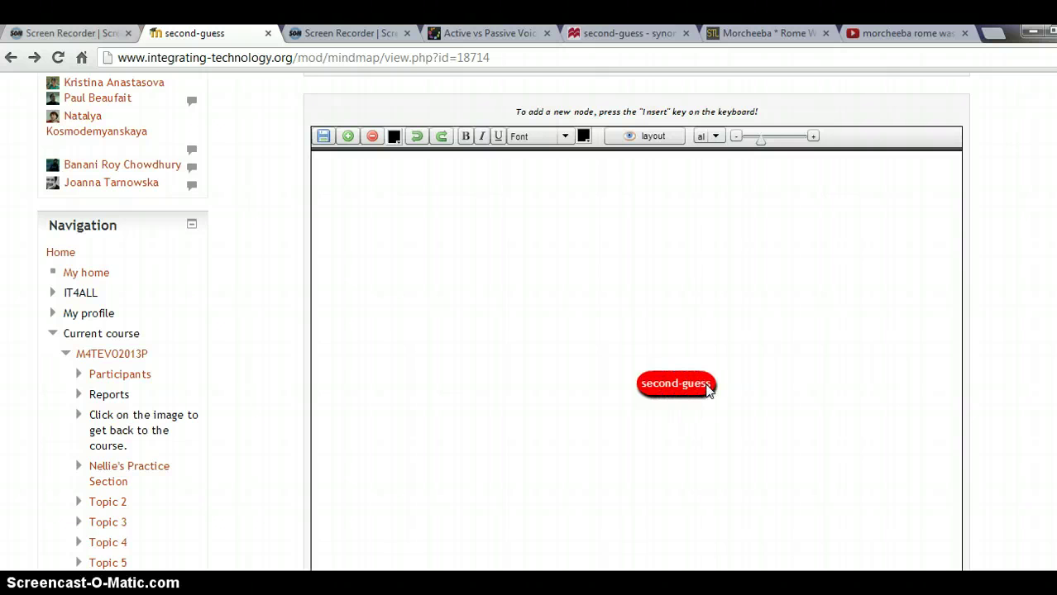
pyautogui.write('s')
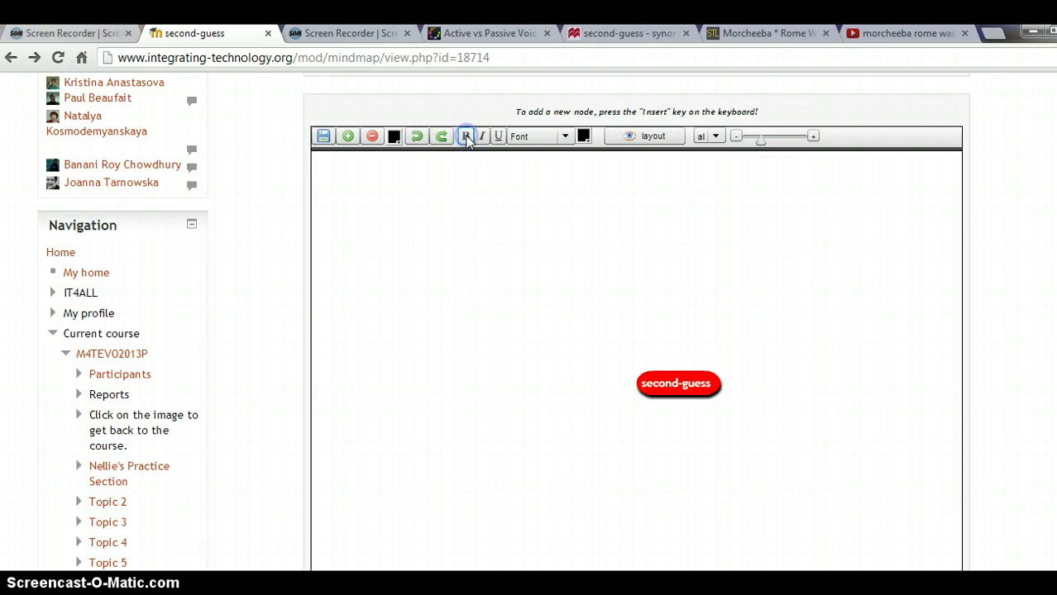
# - Style the central node with dark-blue Comic Sans text and a green fill
pyautogui.click(566, 136)
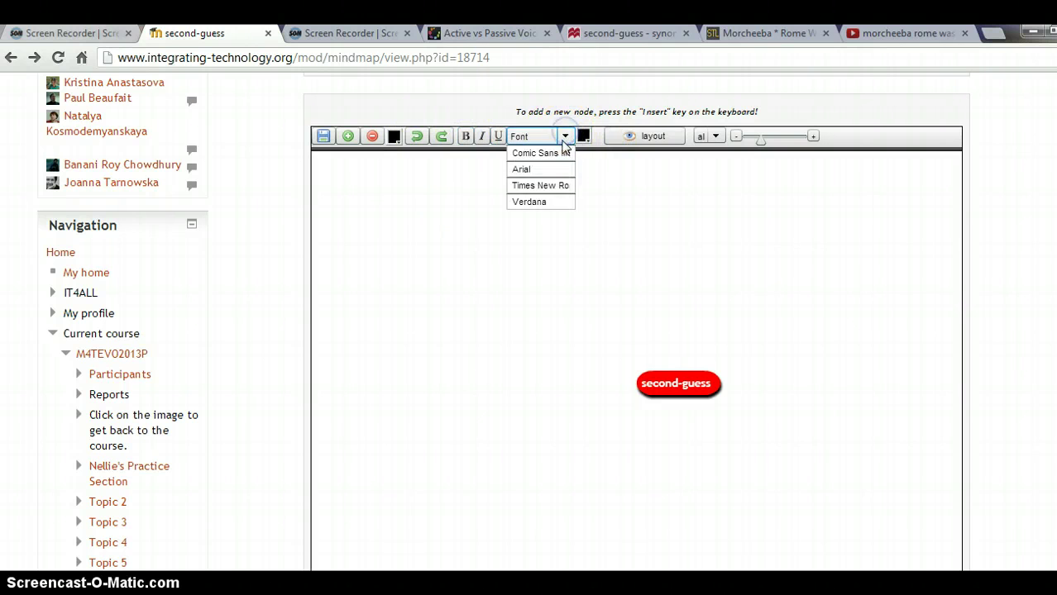
pyautogui.click(549, 153)
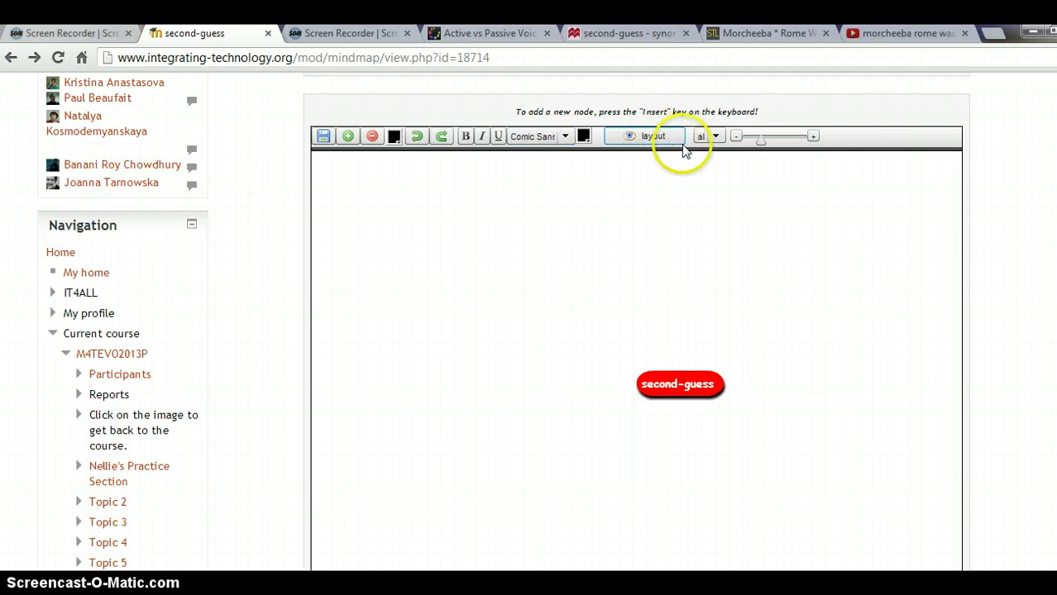
pyautogui.click(716, 145)
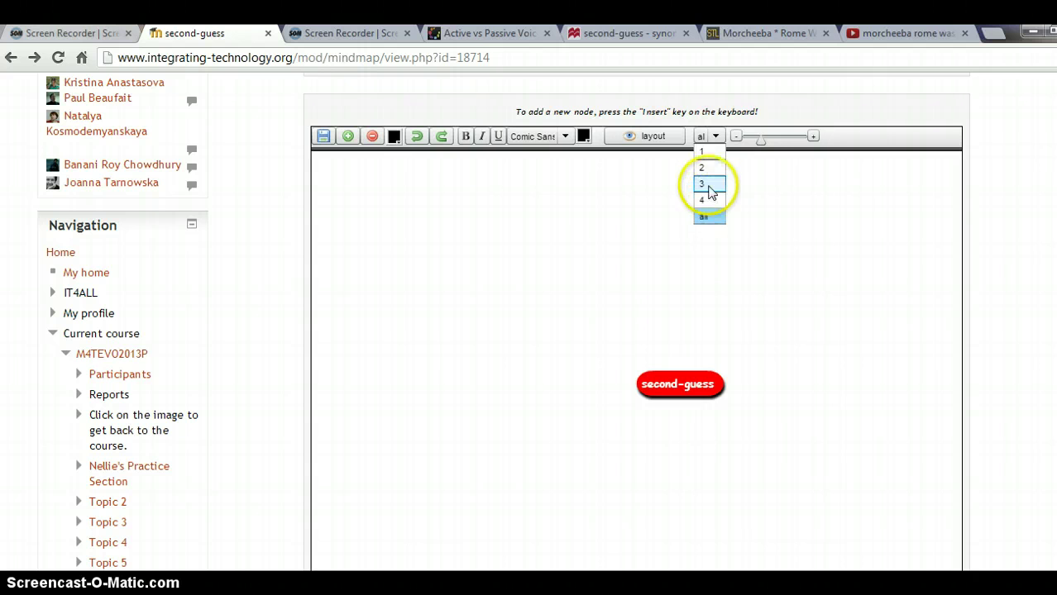
pyautogui.moveTo(762, 139); pyautogui.dragTo(784, 146)
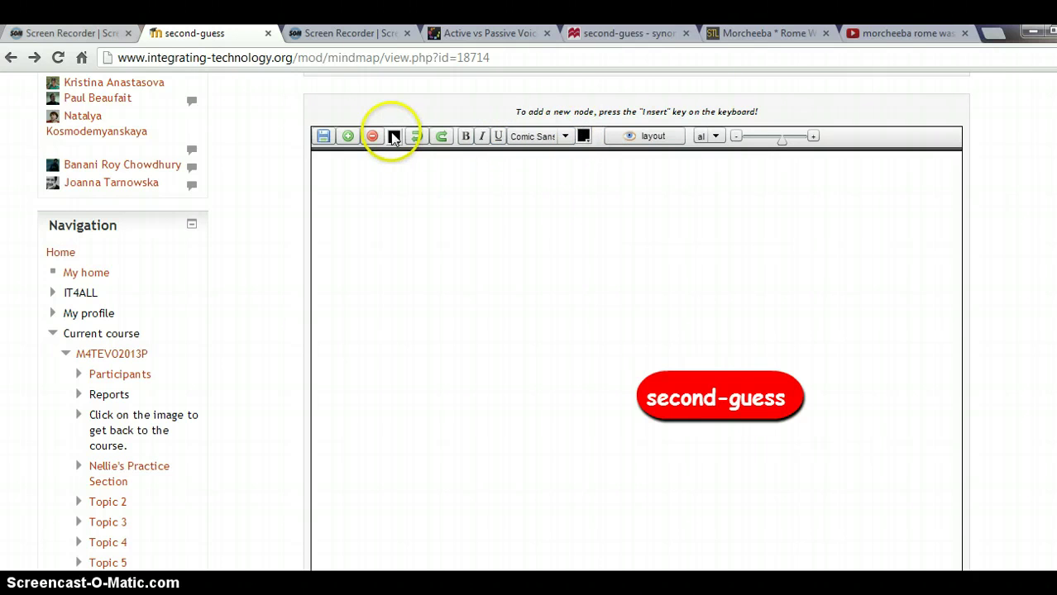
pyautogui.click(584, 136)
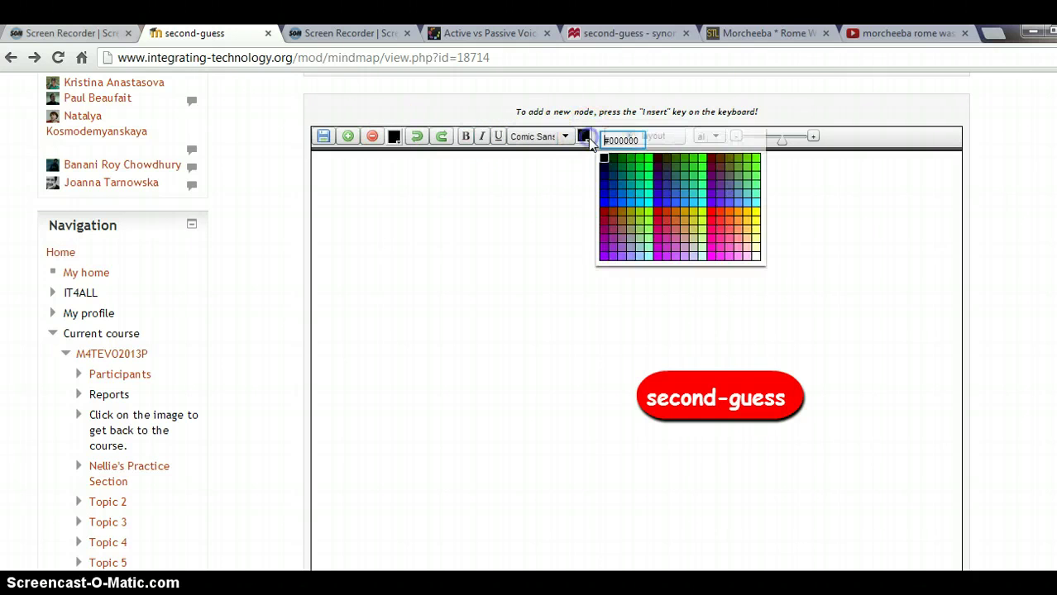
pyautogui.click(604, 179)
pyautogui.click(664, 330)
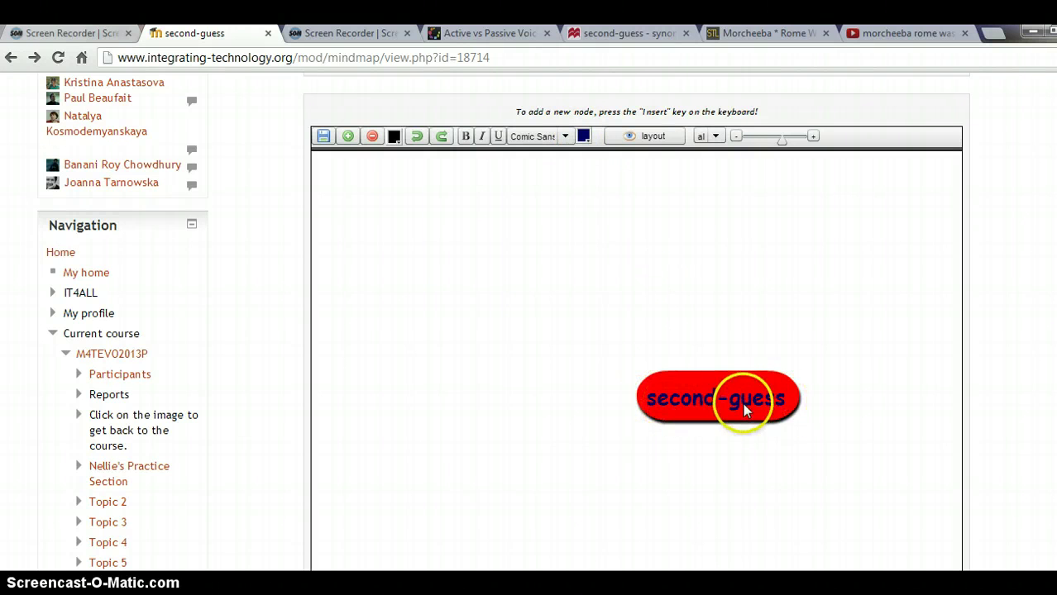
pyautogui.click(397, 139)
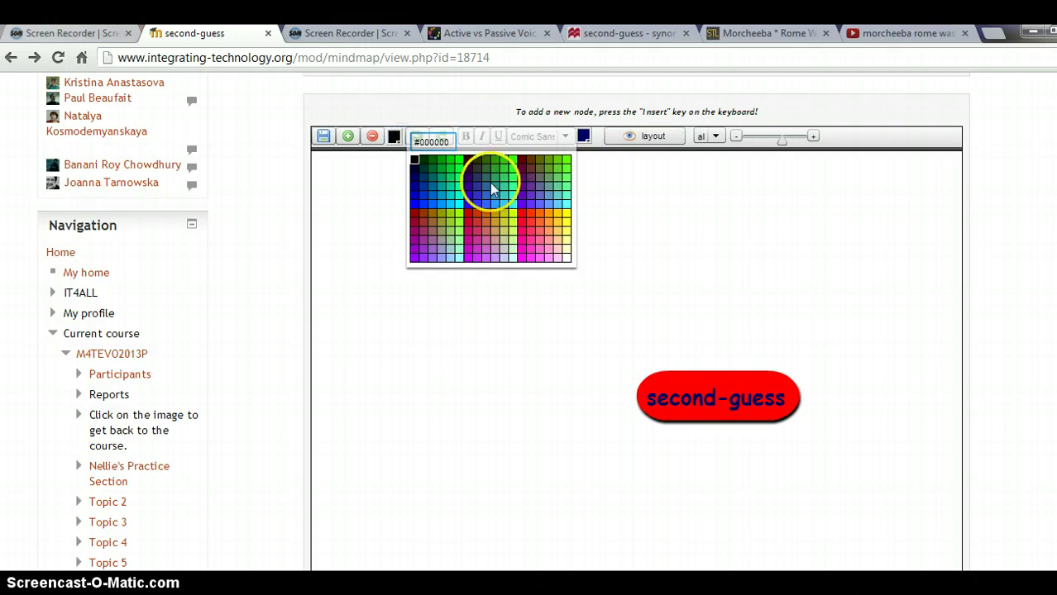
pyautogui.click(548, 165)
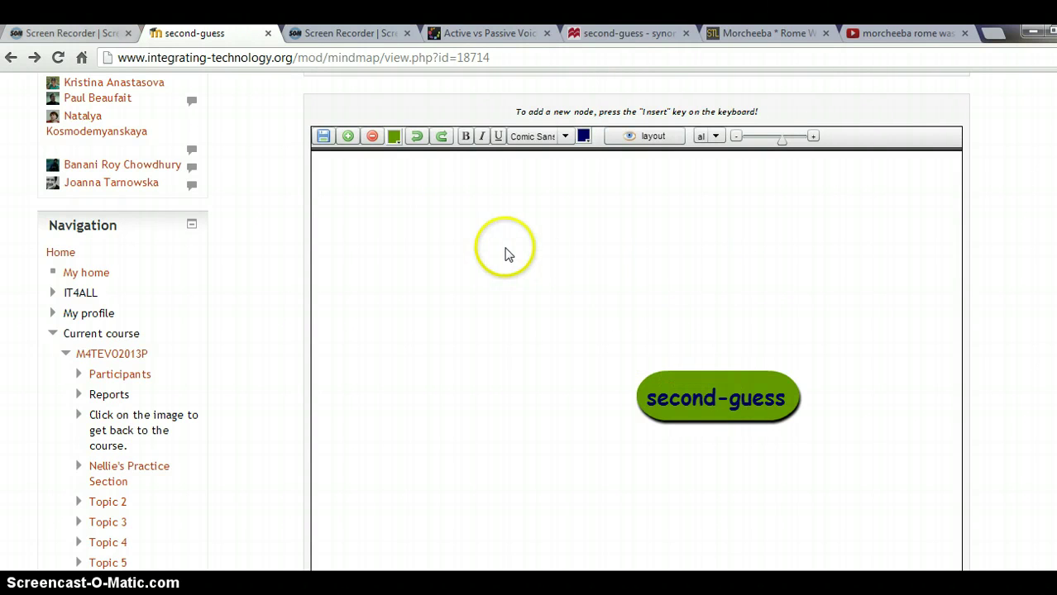
# - Add child nodes 'critise', 'accuse' and 'blame' around second-guess
pyautogui.click(349, 139)
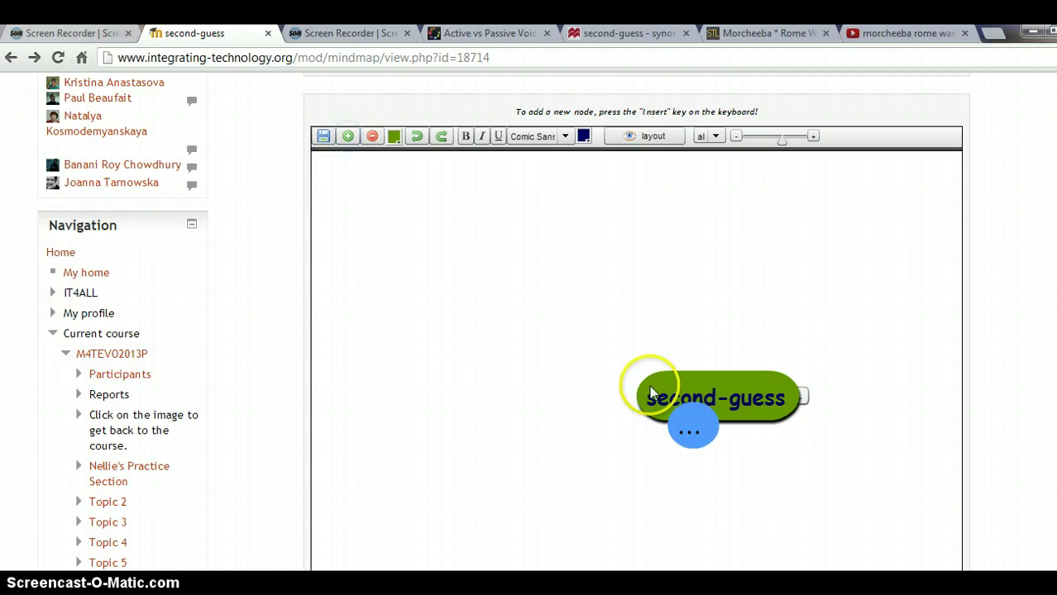
pyautogui.moveTo(678, 427); pyautogui.dragTo(543, 449)
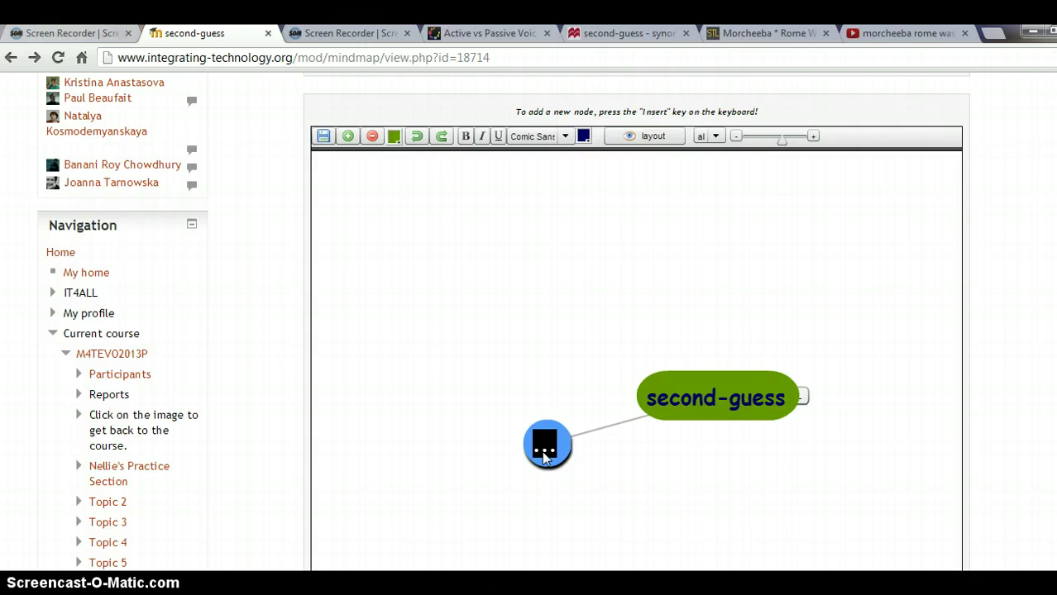
pyautogui.write('cr')
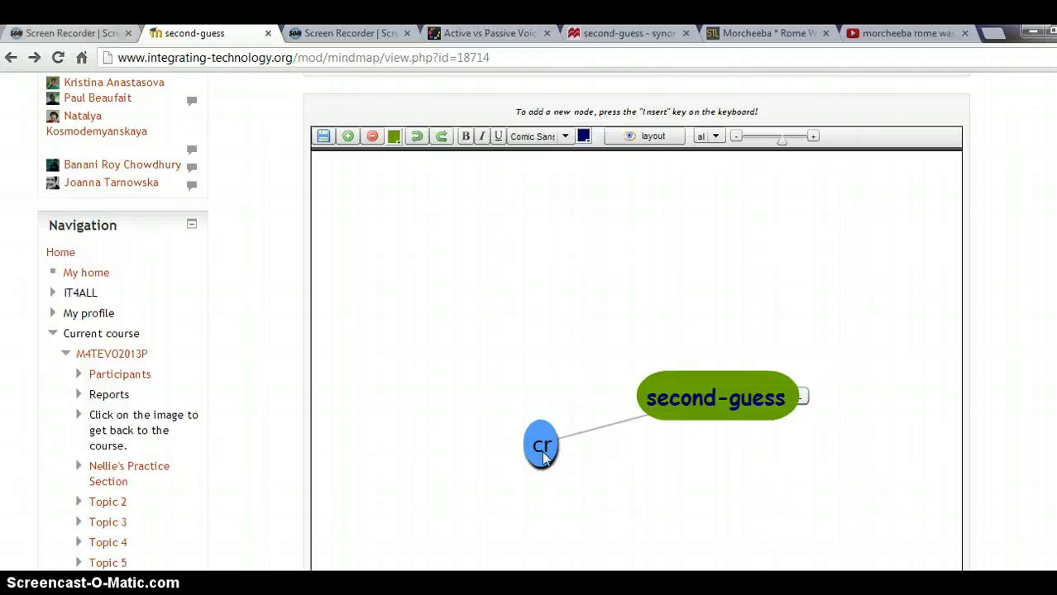
pyautogui.write('itise')
pyautogui.click(544, 451)
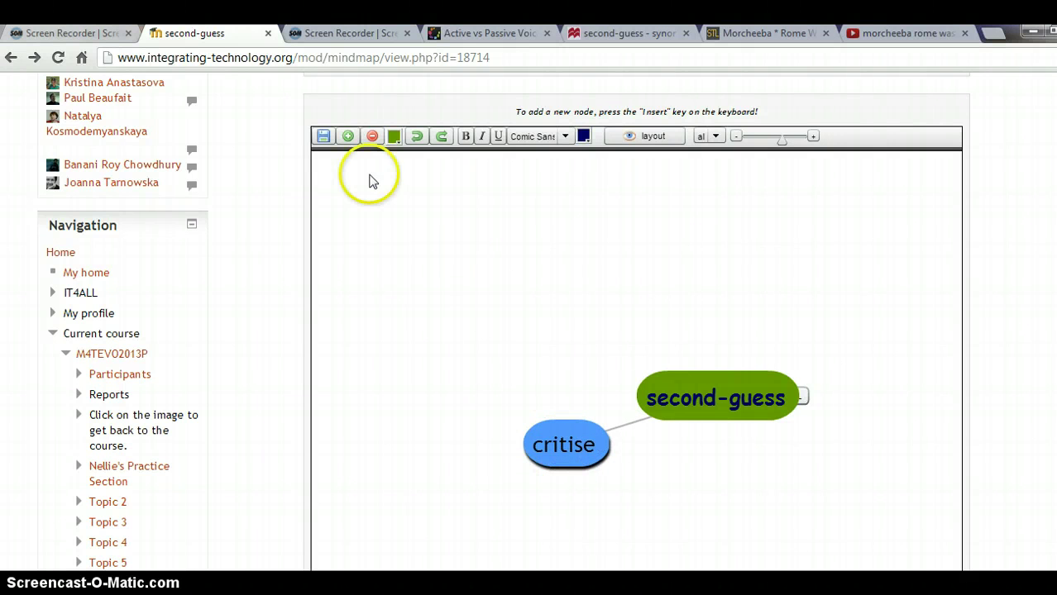
pyautogui.click(350, 139)
pyautogui.moveTo(677, 443); pyautogui.dragTo(678, 536)
pyautogui.write('accuse')
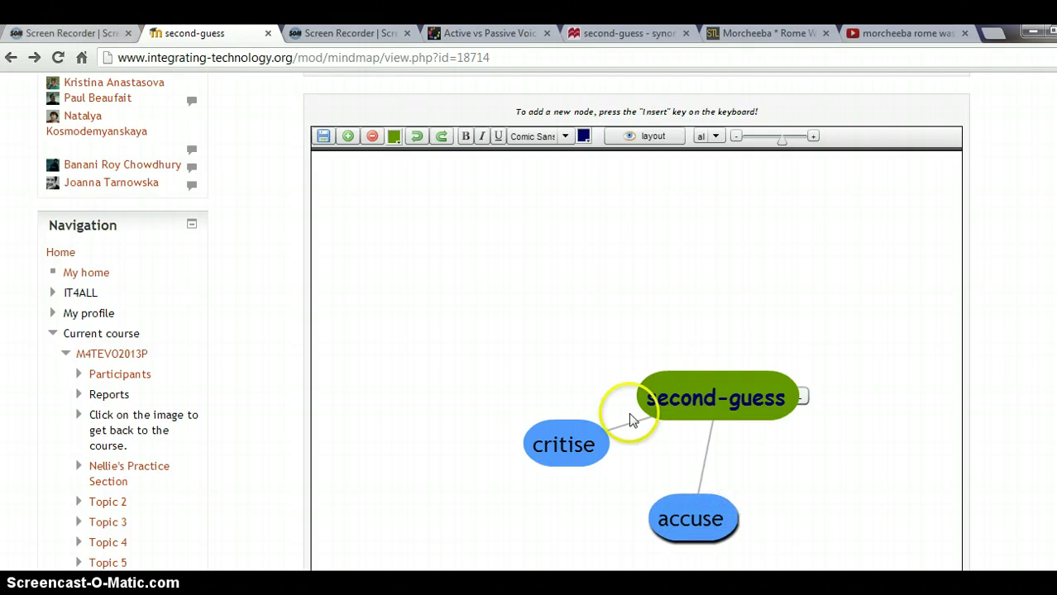
pyautogui.click(350, 137)
pyautogui.doubleClick(691, 445)
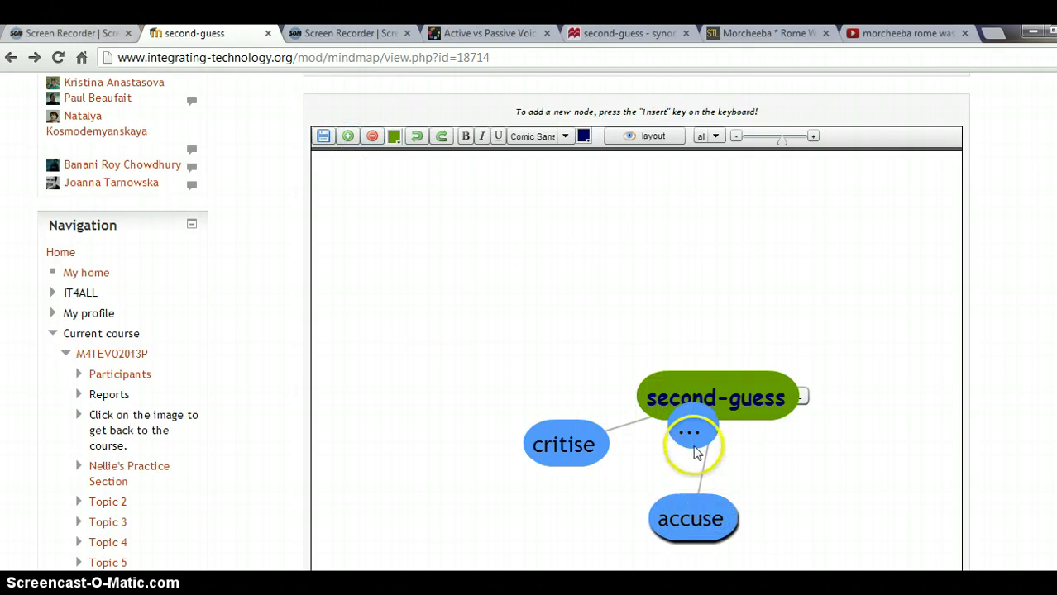
pyautogui.moveTo(692, 436); pyautogui.dragTo(839, 491)
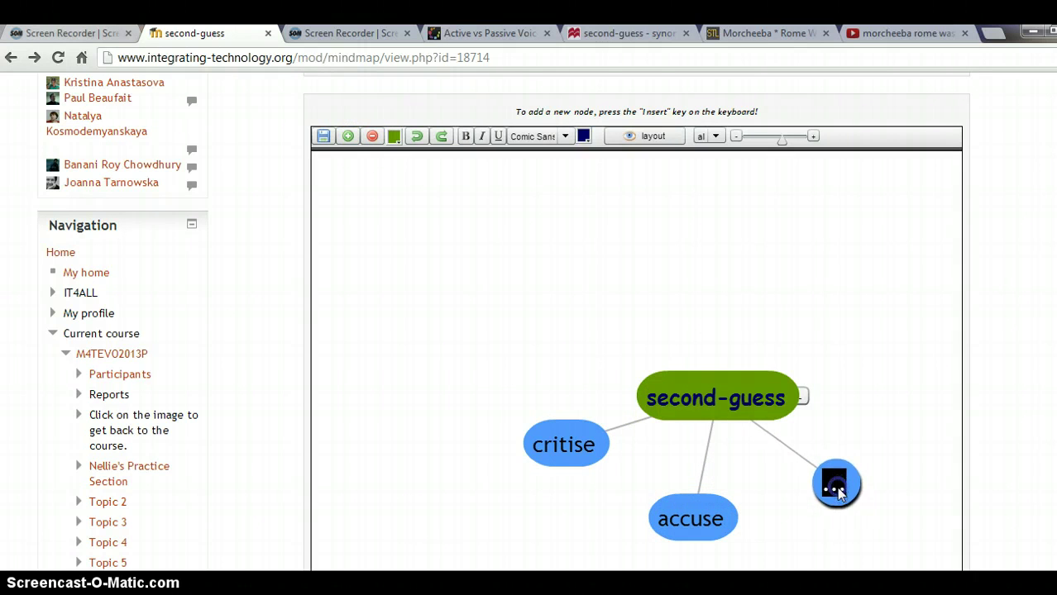
pyautogui.write('blame')
pyautogui.press('Return')
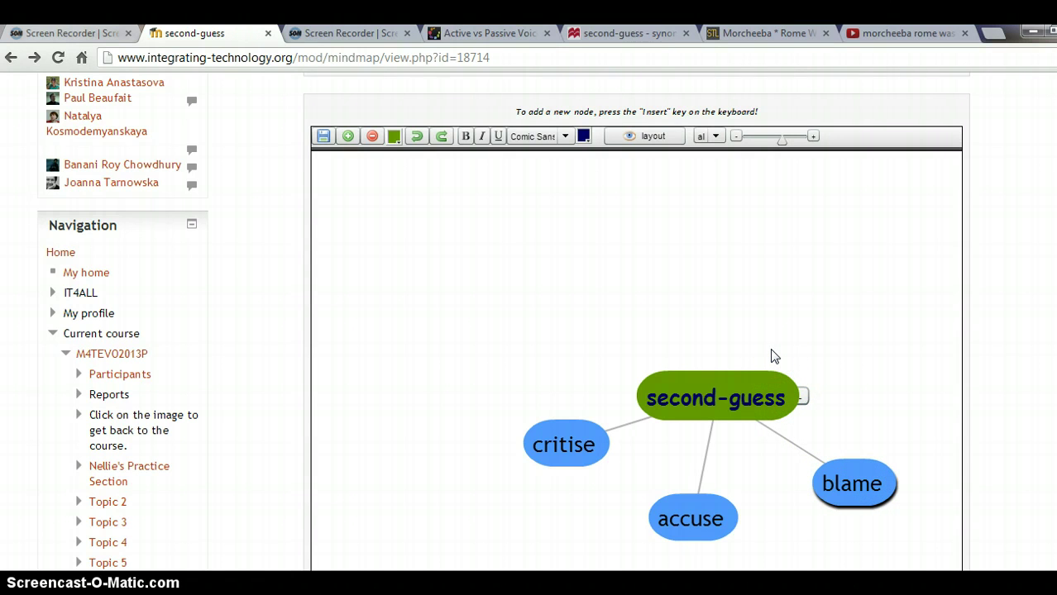
# - Add a fourth node above second-guess reading 'read between the lines'
pyautogui.click(349, 136)
pyautogui.moveTo(696, 429); pyautogui.dragTo(622, 283)
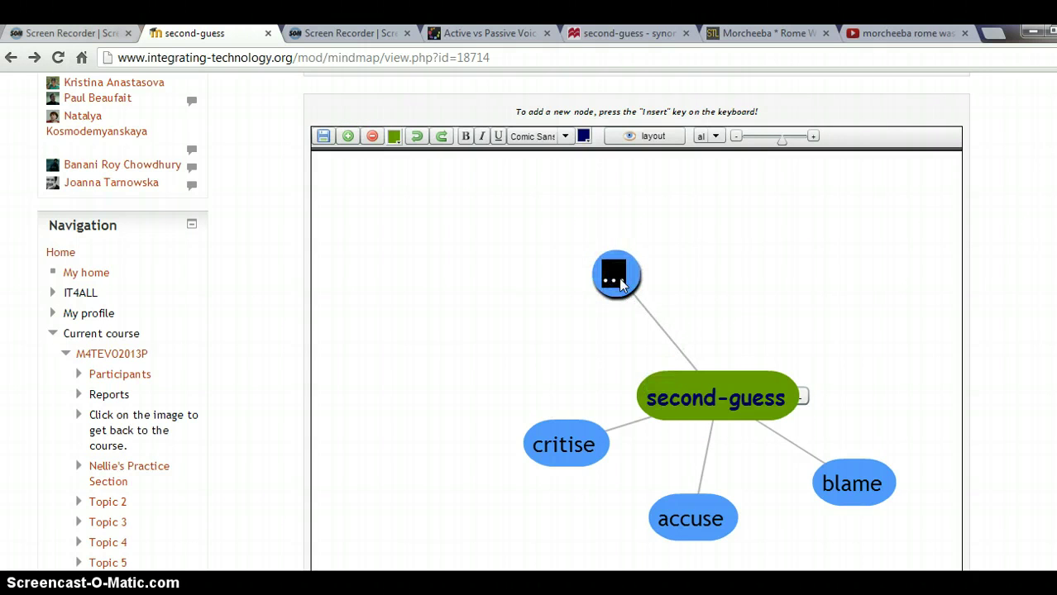
pyautogui.write('rea')
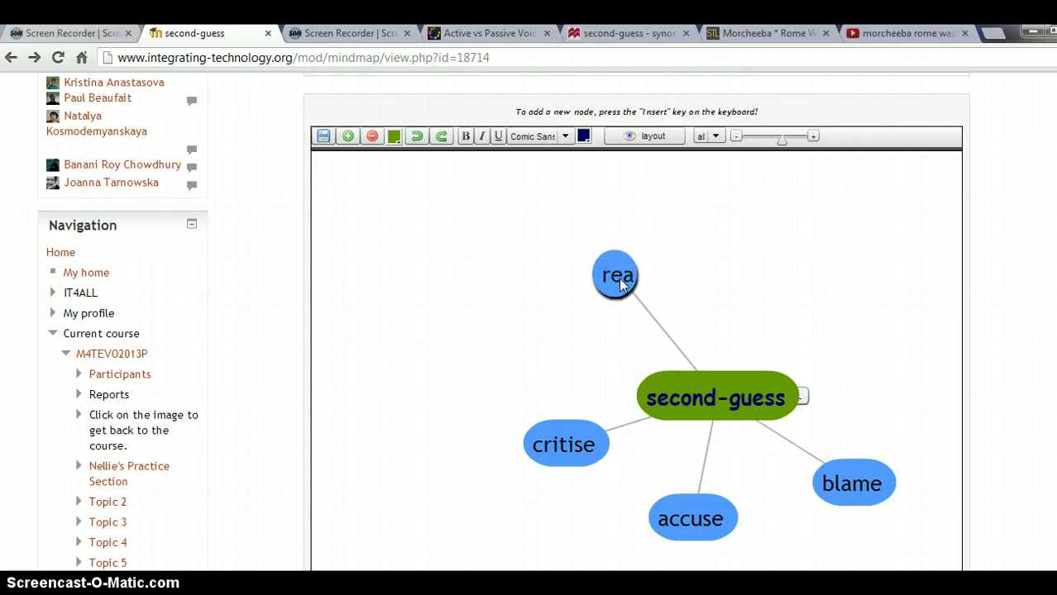
pyautogui.write('d bet')
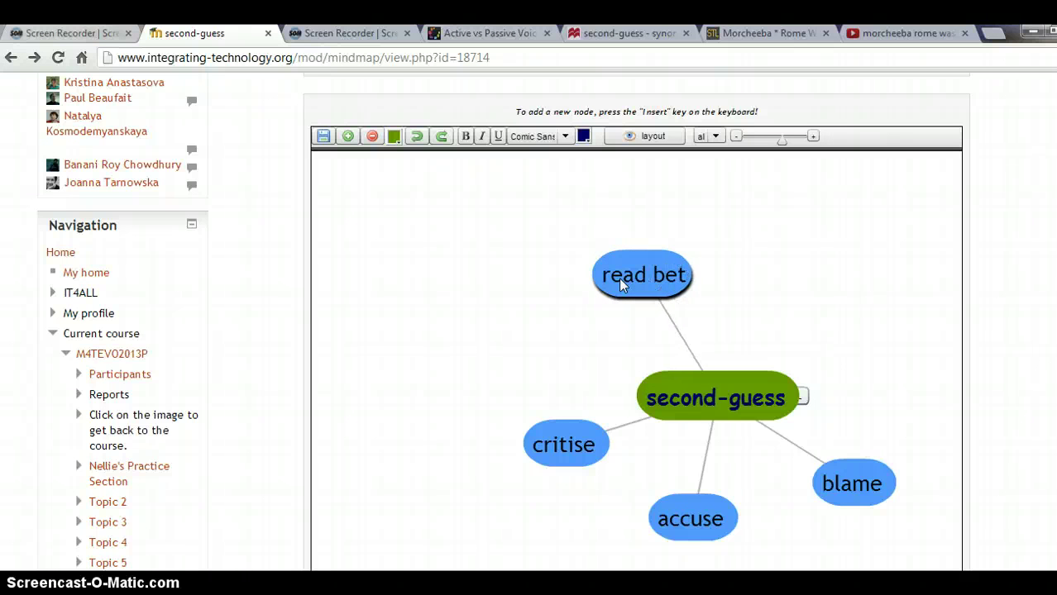
pyautogui.write('ween the lines')
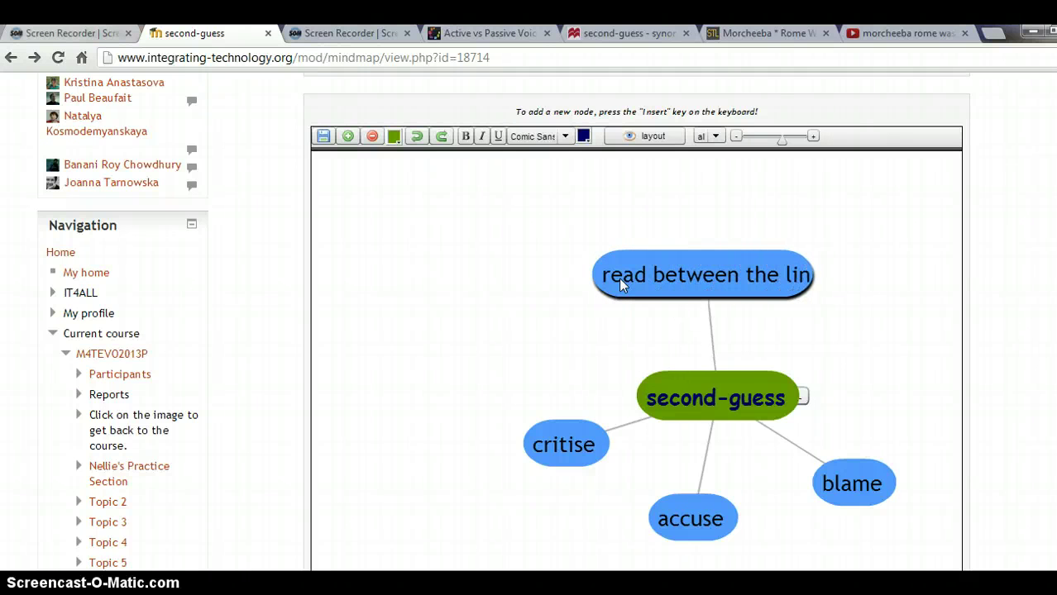
# - Add a 'put two and two together' node up-left of second-guess
pyautogui.click(453, 180)
pyautogui.click(348, 136)
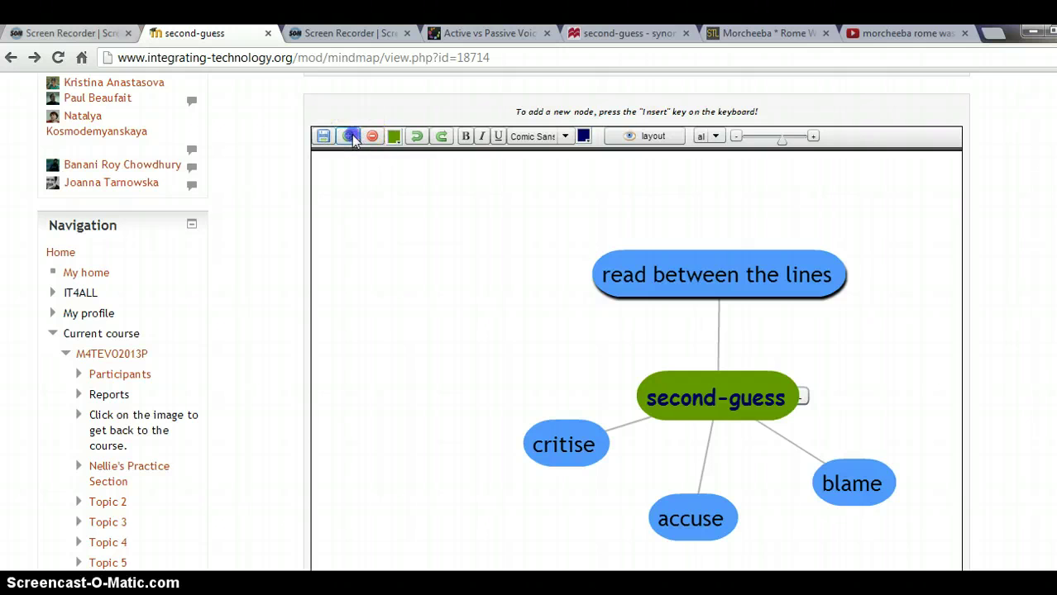
pyautogui.moveTo(691, 403); pyautogui.dragTo(493, 276)
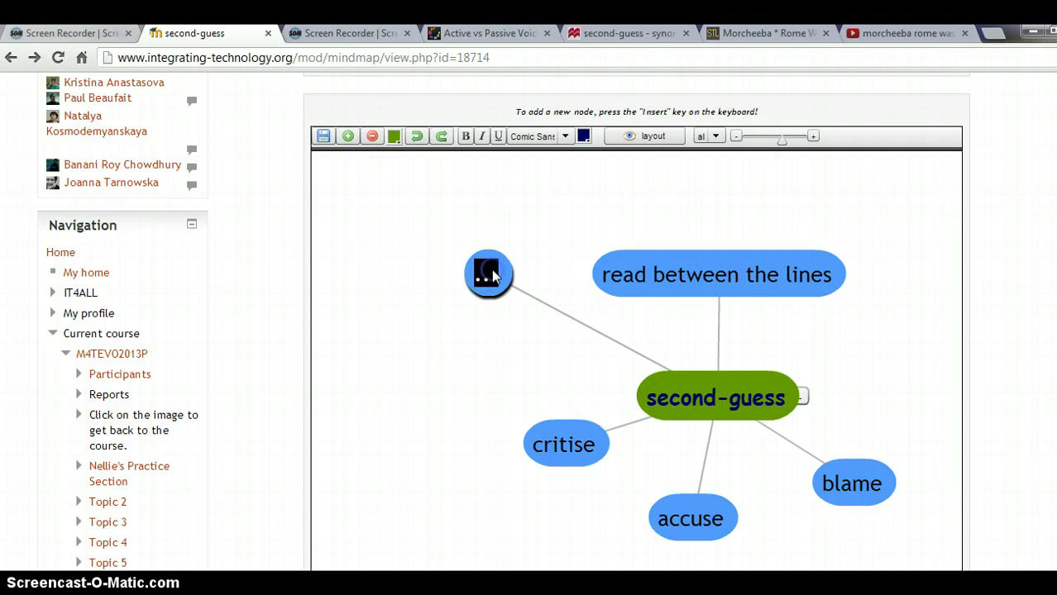
pyautogui.write('put two and two')
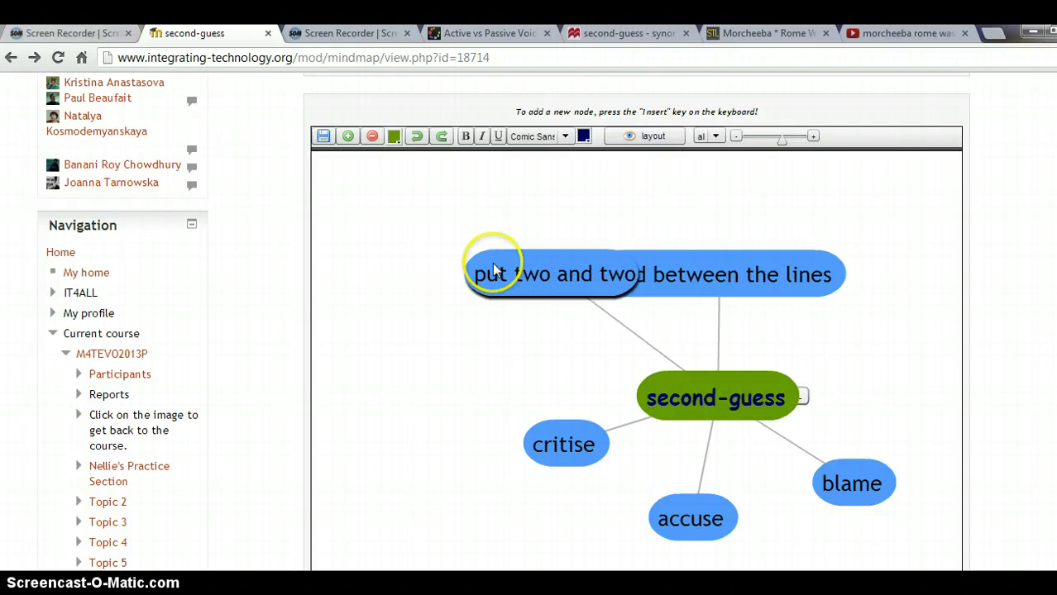
pyautogui.write(' together')
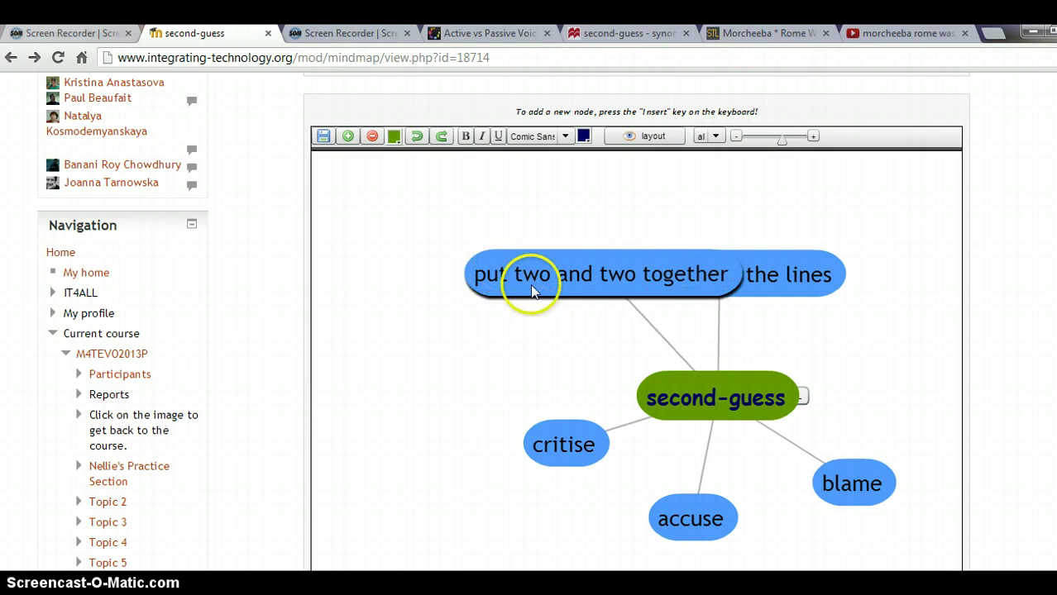
# - Move the two phrase nodes apart on the left of second-guess
pyautogui.moveTo(530, 280); pyautogui.dragTo(425, 323)
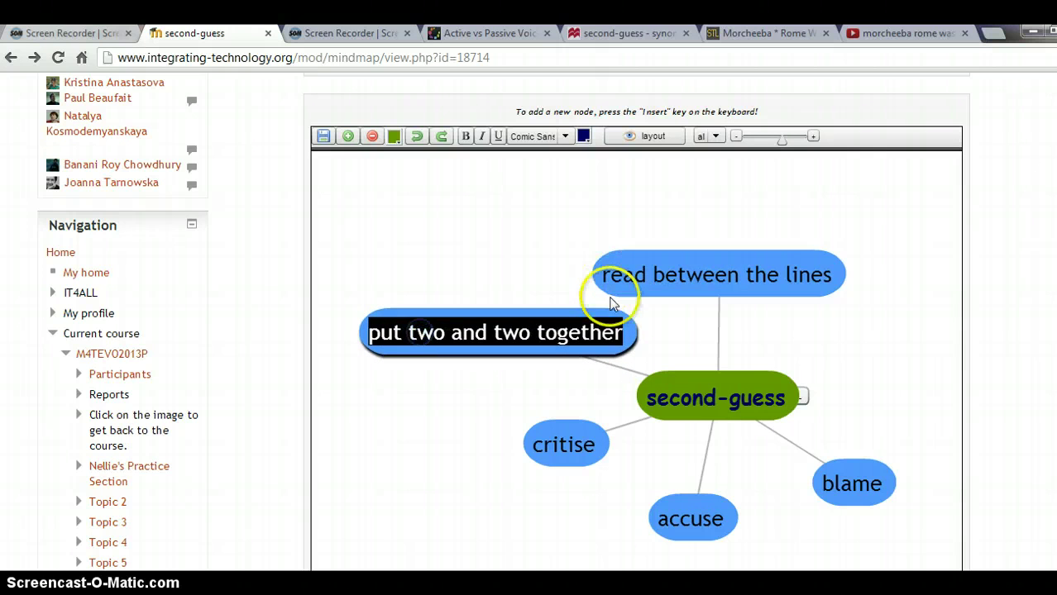
pyautogui.click(608, 277)
pyautogui.click(566, 337)
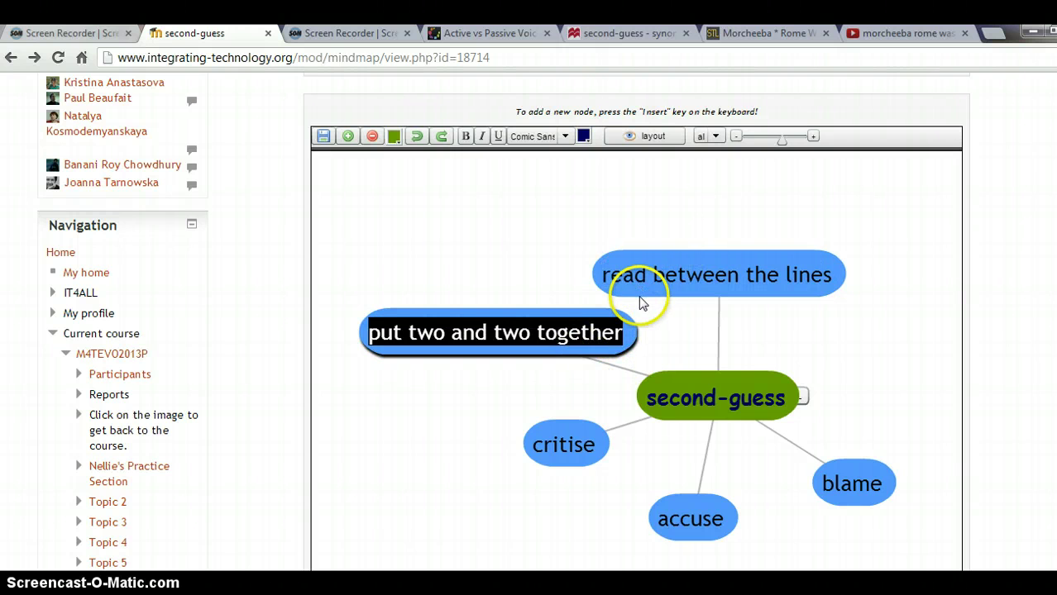
pyautogui.moveTo(619, 266); pyautogui.dragTo(557, 256)
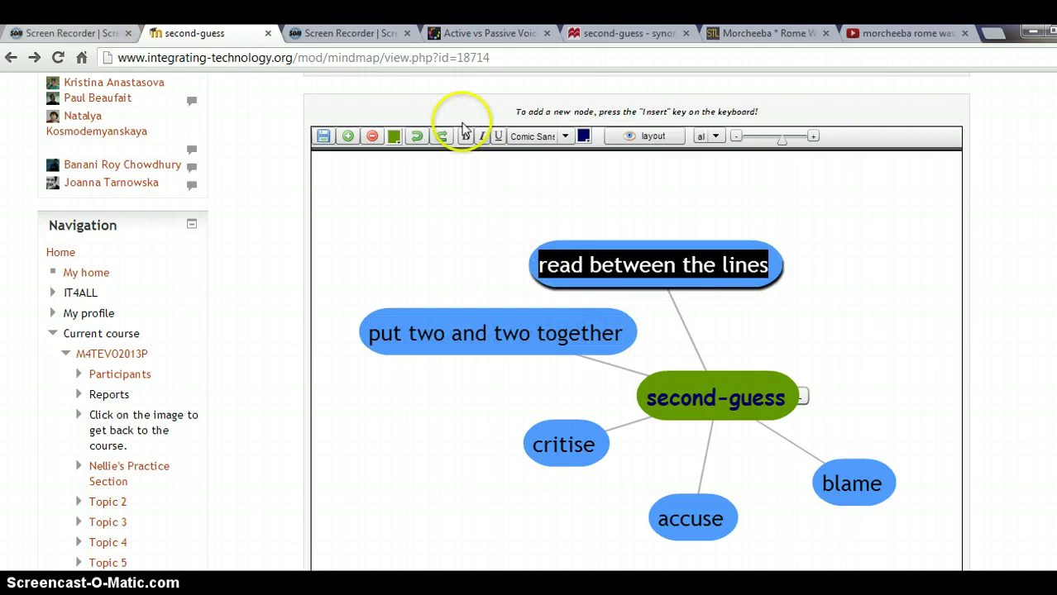
# - Make the text of both phrase nodes orange
pyautogui.click(583, 136)
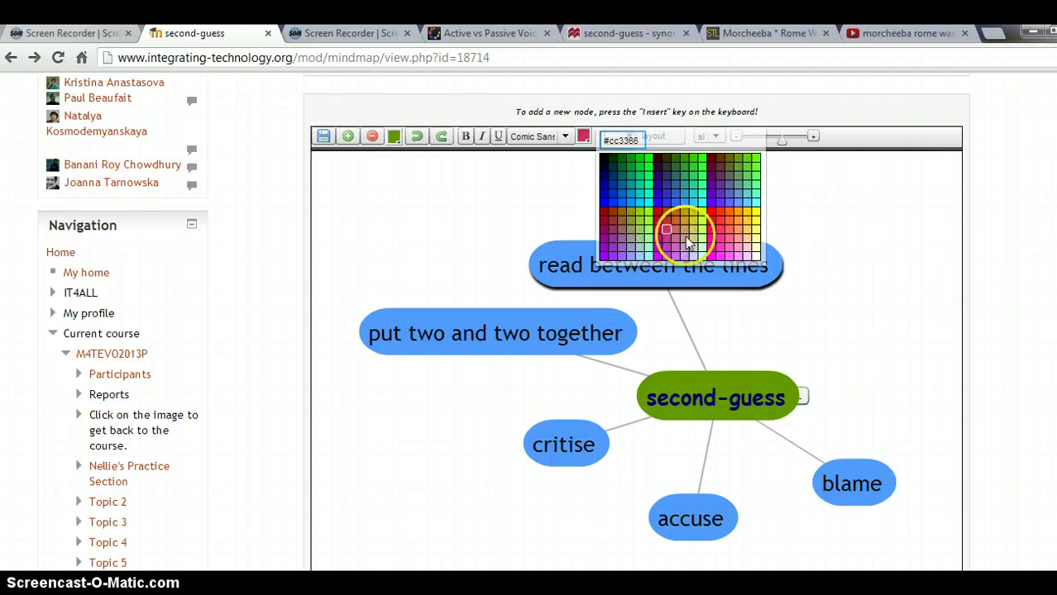
pyautogui.click(730, 214)
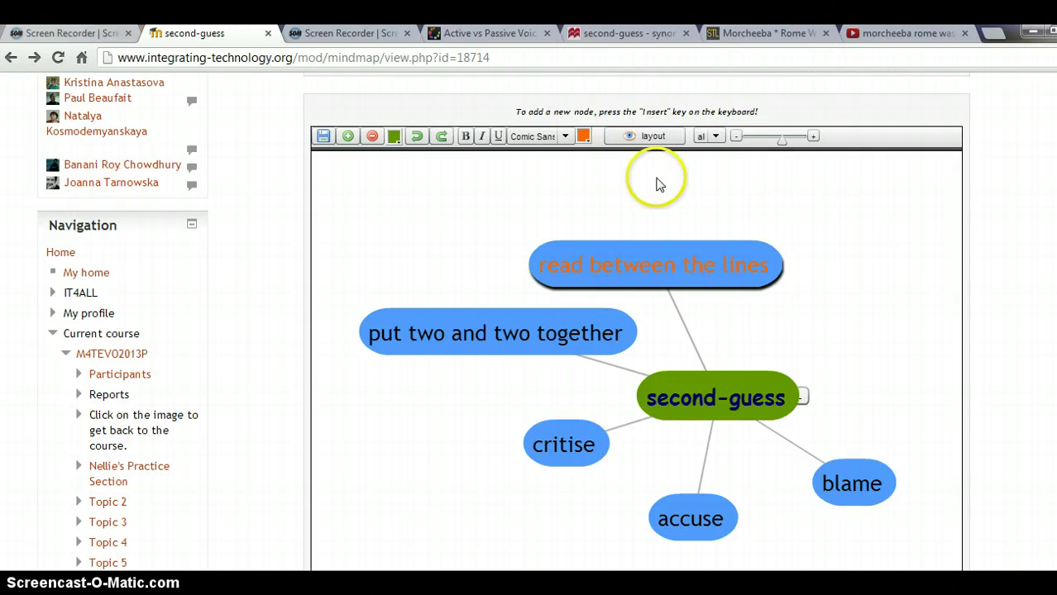
pyautogui.doubleClick(539, 330)
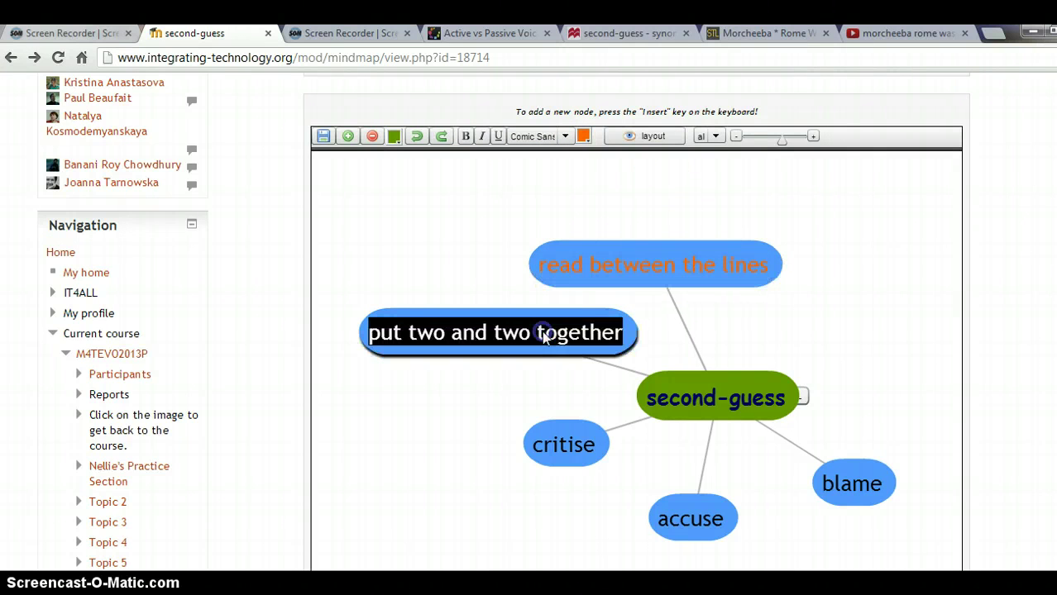
pyautogui.click(583, 136)
pyautogui.click(730, 214)
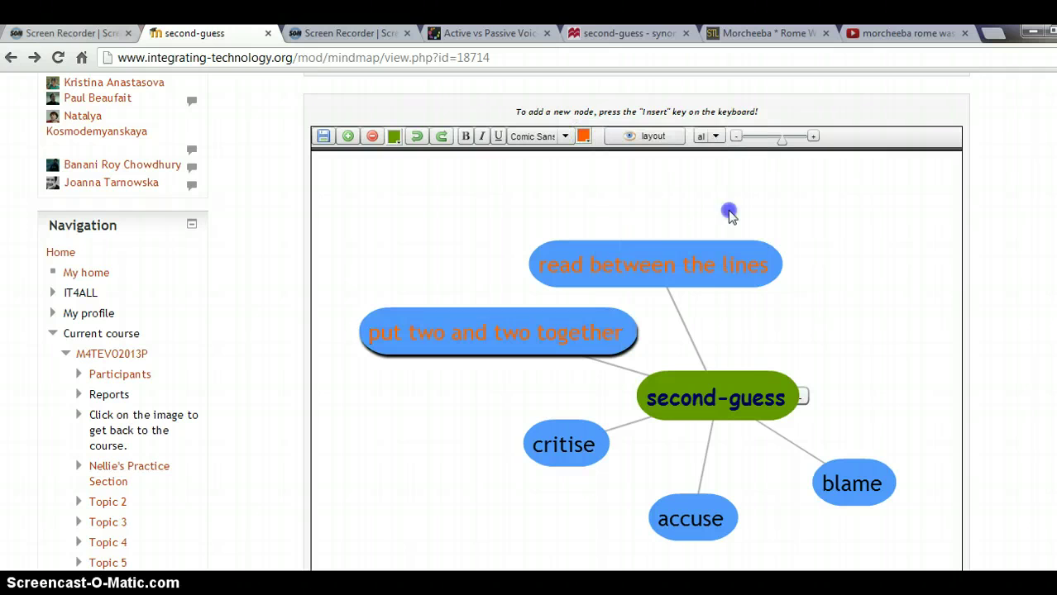
# - Fill both phrase nodes with dark blue
pyautogui.doubleClick(658, 248)
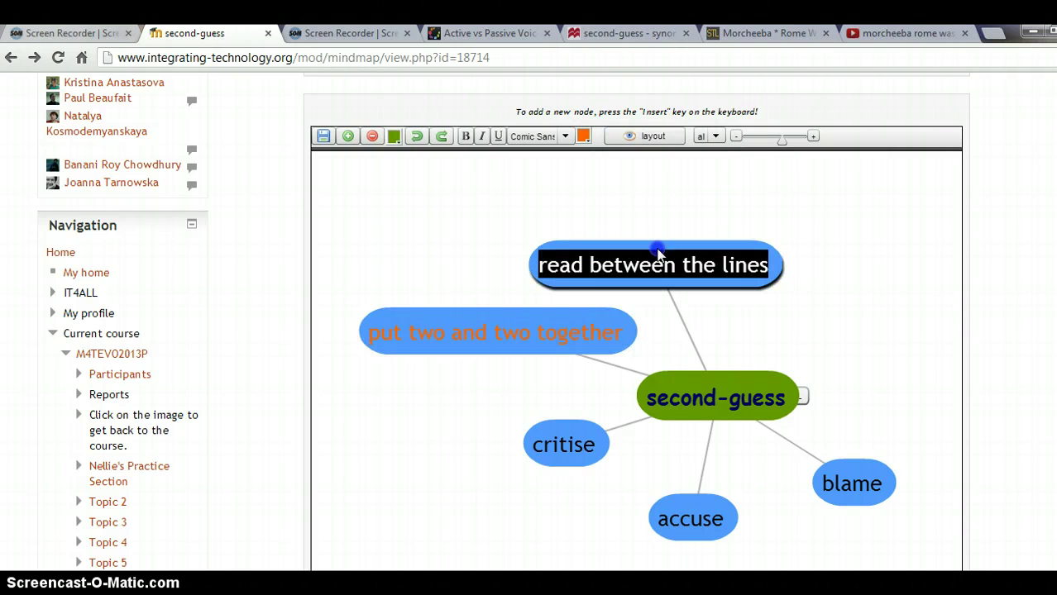
pyautogui.click(397, 138)
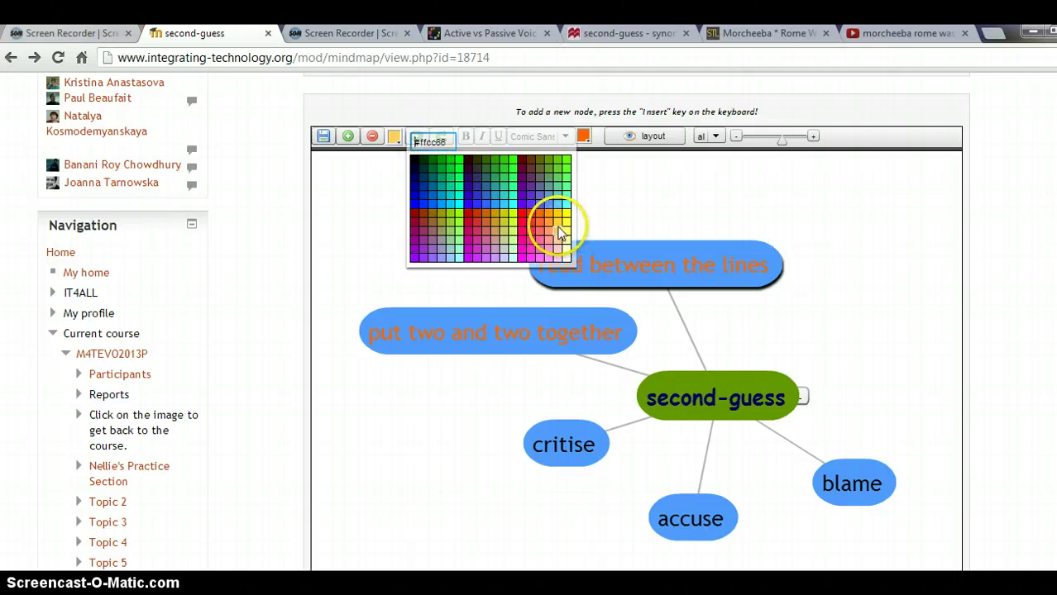
pyautogui.click(417, 189)
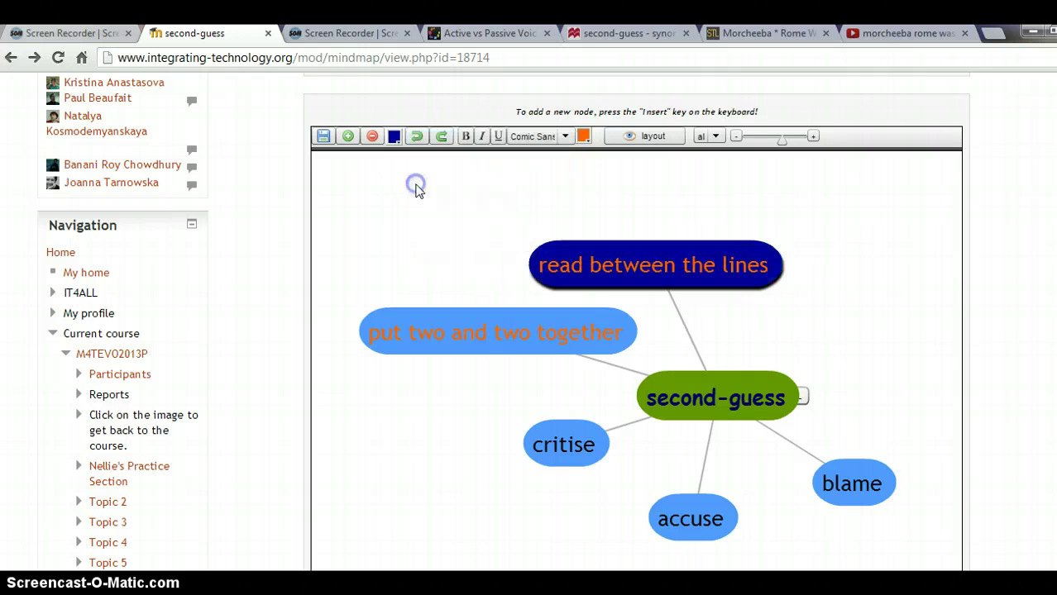
pyautogui.click(447, 319)
pyautogui.click(393, 135)
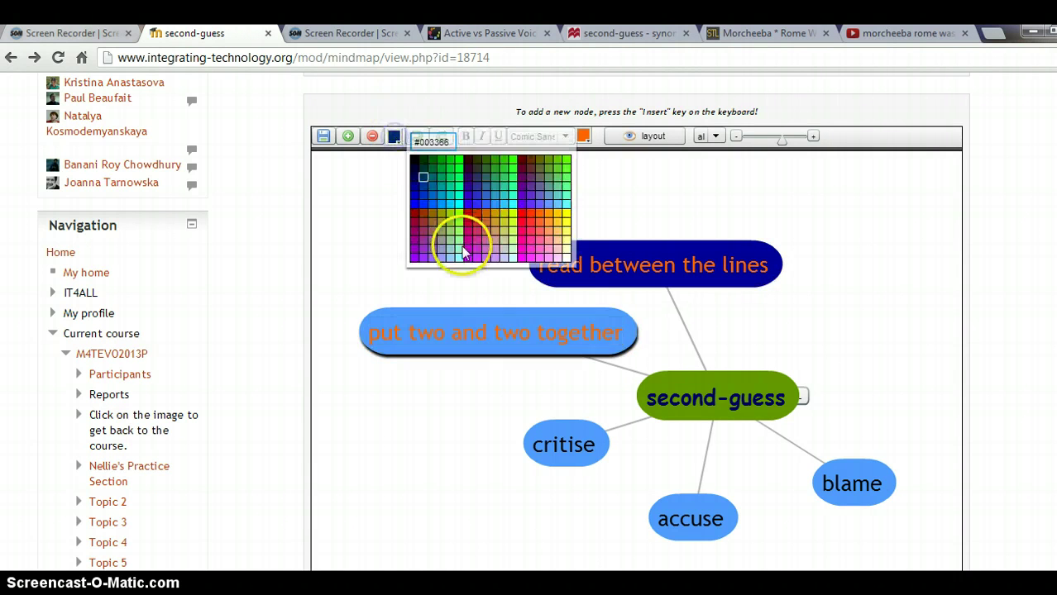
pyautogui.click(414, 198)
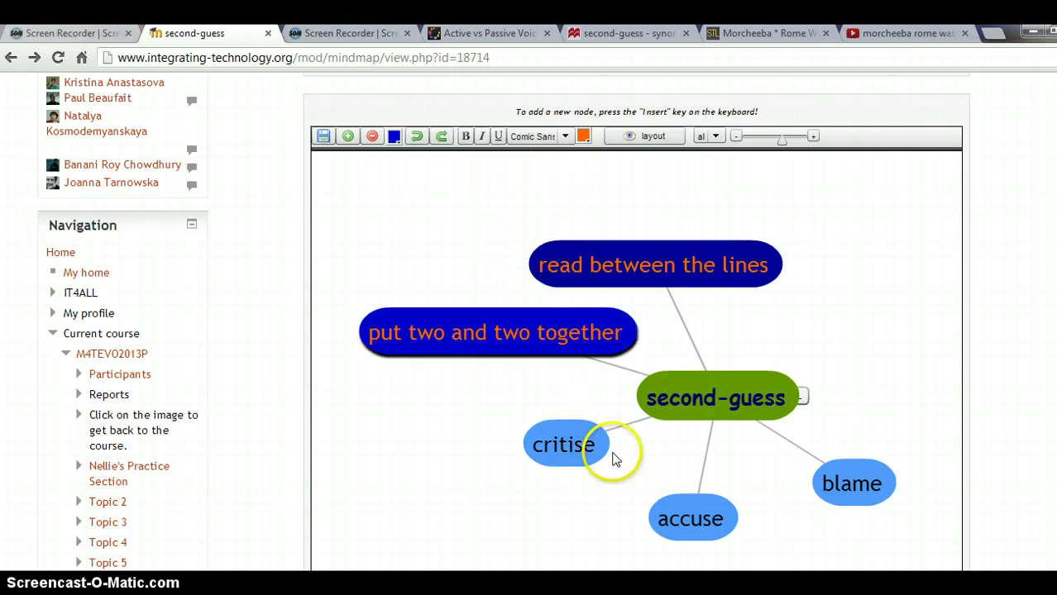
# - Move critise right of second-guess, nudge 'put two and two together' down, zoom out and auto-arrange nodes
pyautogui.moveTo(594, 457); pyautogui.dragTo(899, 367)
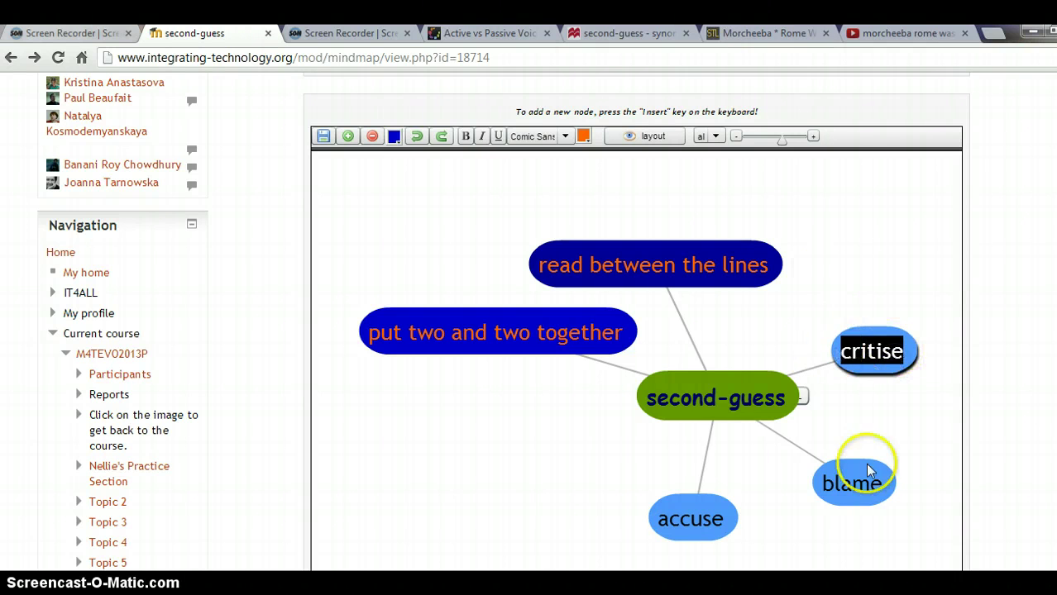
pyautogui.moveTo(564, 349); pyautogui.dragTo(559, 372)
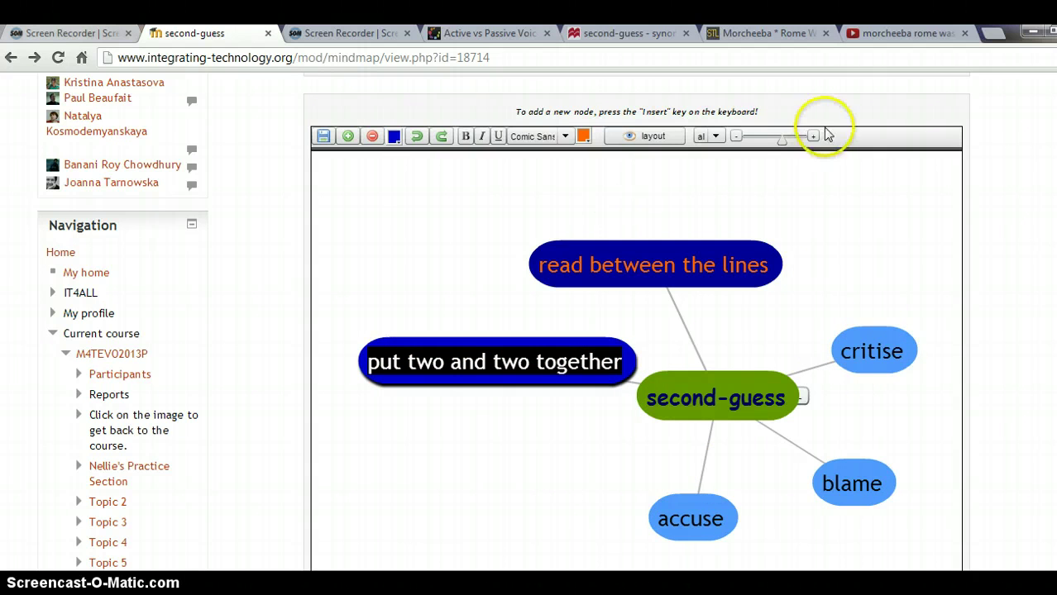
pyautogui.moveTo(783, 139)
pyautogui.mouseDown()
pyautogui.moveTo(790, 146)
pyautogui.moveTo(770, 141)
pyautogui.mouseUp()
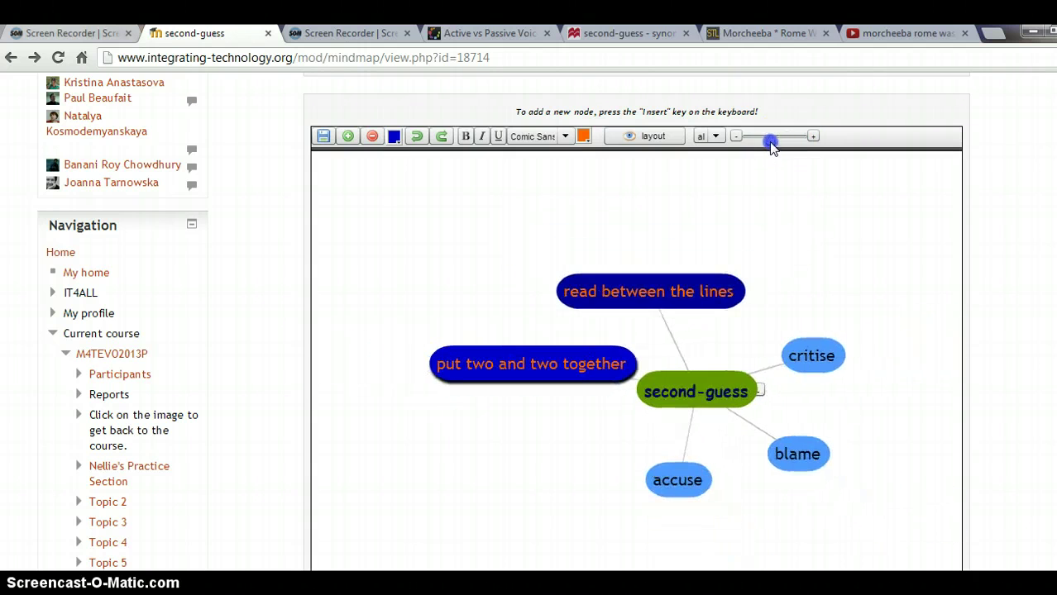
pyautogui.click(650, 140)
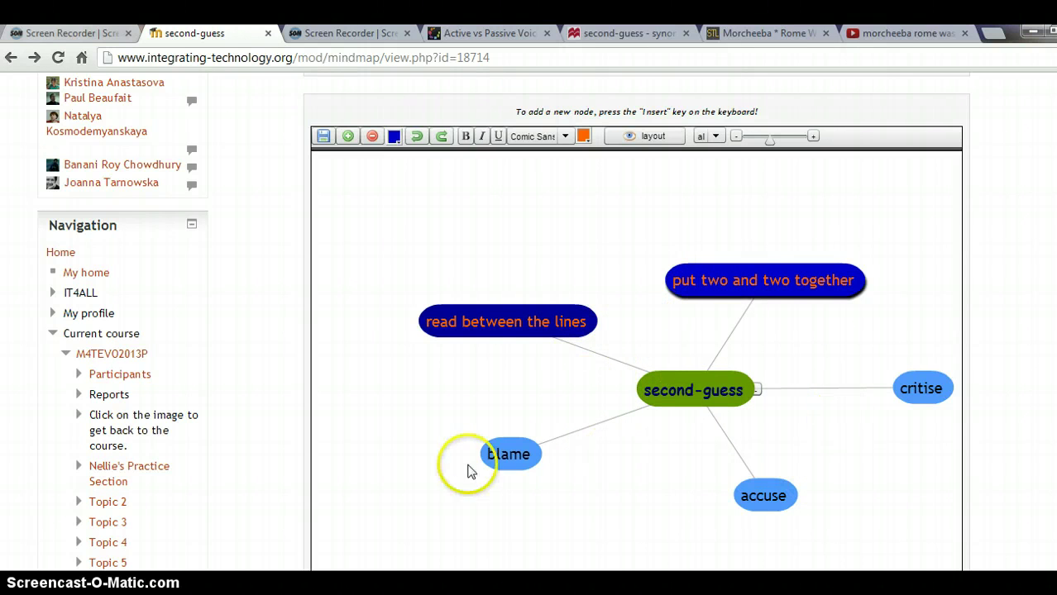
# - Give the blame node an orange fill and dark-blue text
pyautogui.doubleClick(502, 470)
pyautogui.click(592, 140)
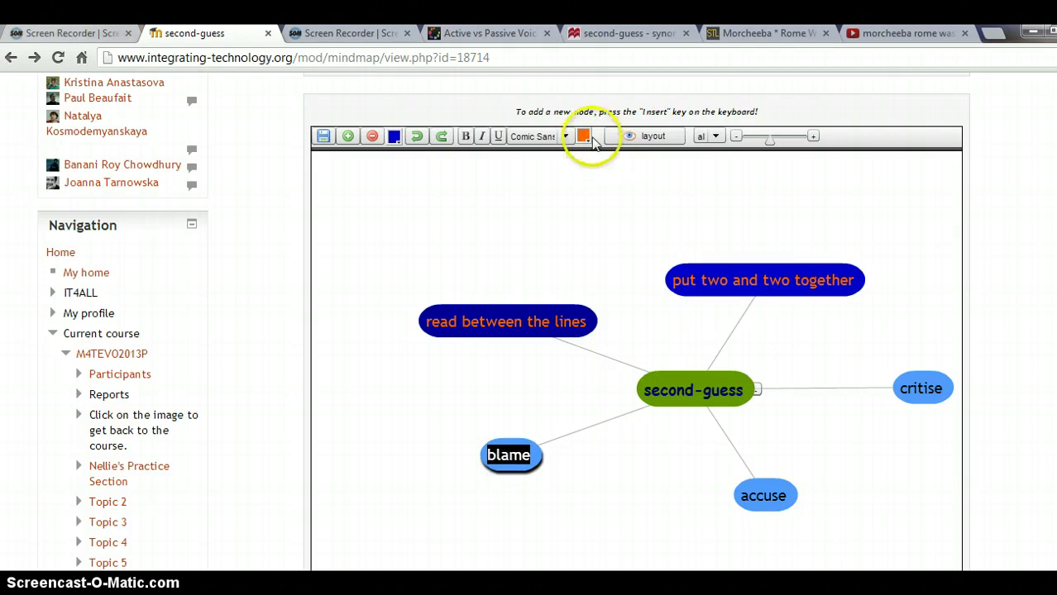
pyautogui.click(395, 139)
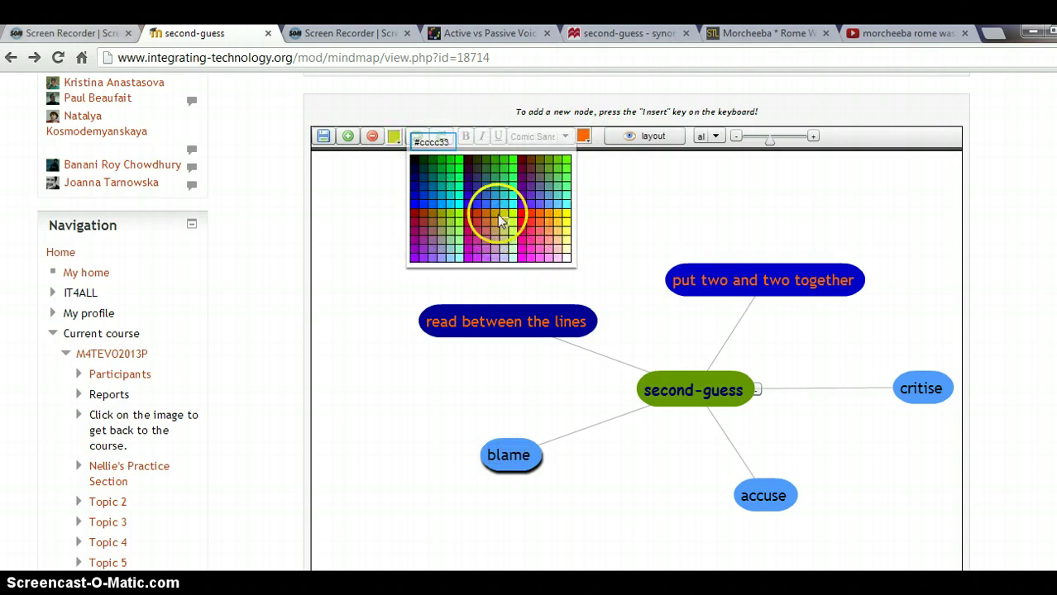
pyautogui.click(492, 222)
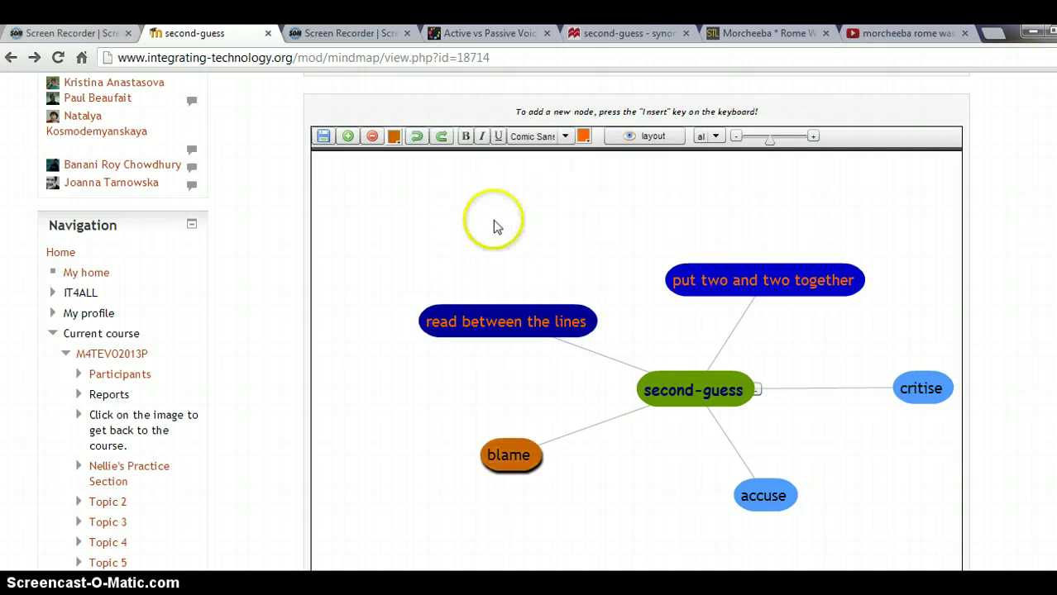
pyautogui.click(585, 141)
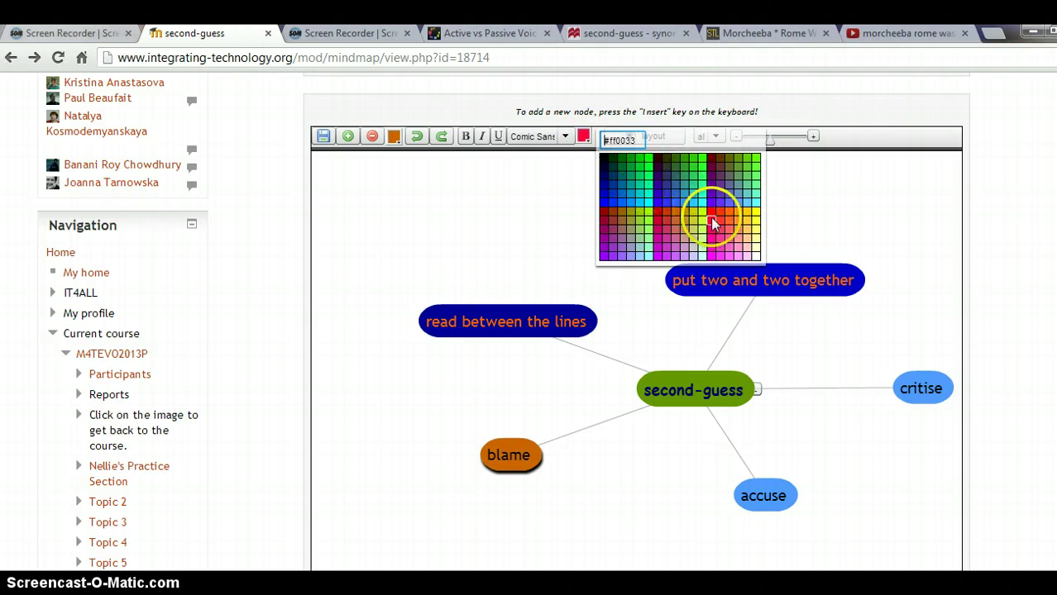
pyautogui.click(604, 192)
# - Give the accuse node dark text and an orange fill
pyautogui.click(769, 494)
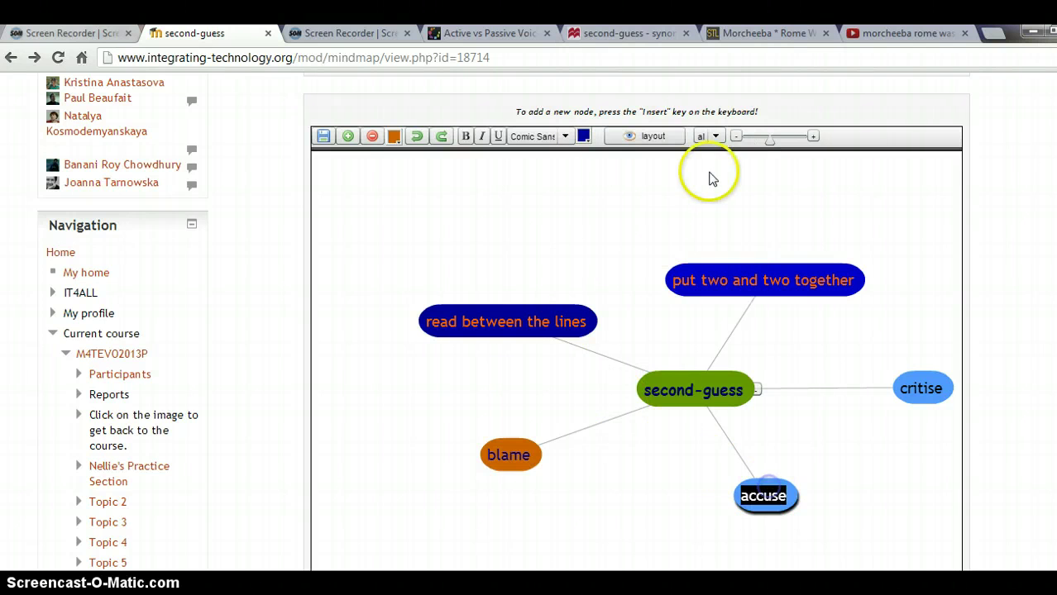
pyautogui.click(584, 137)
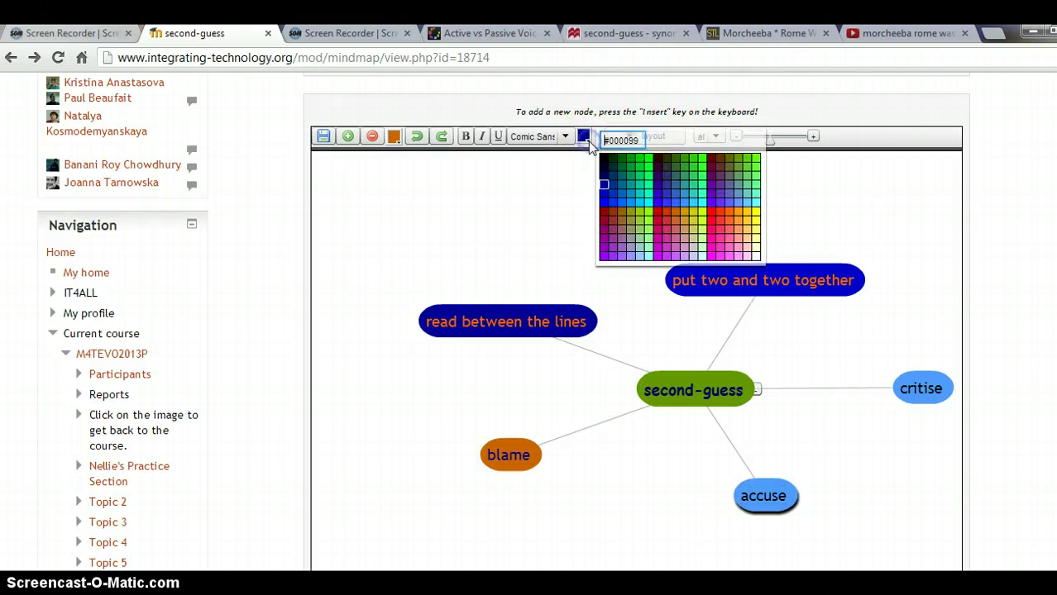
pyautogui.click(600, 183)
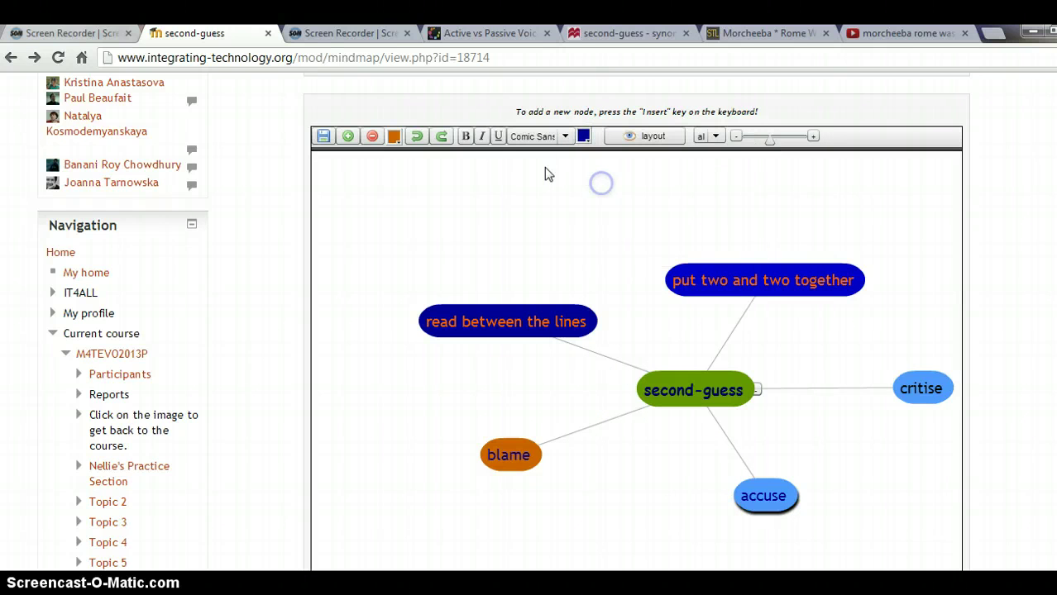
pyautogui.click(394, 139)
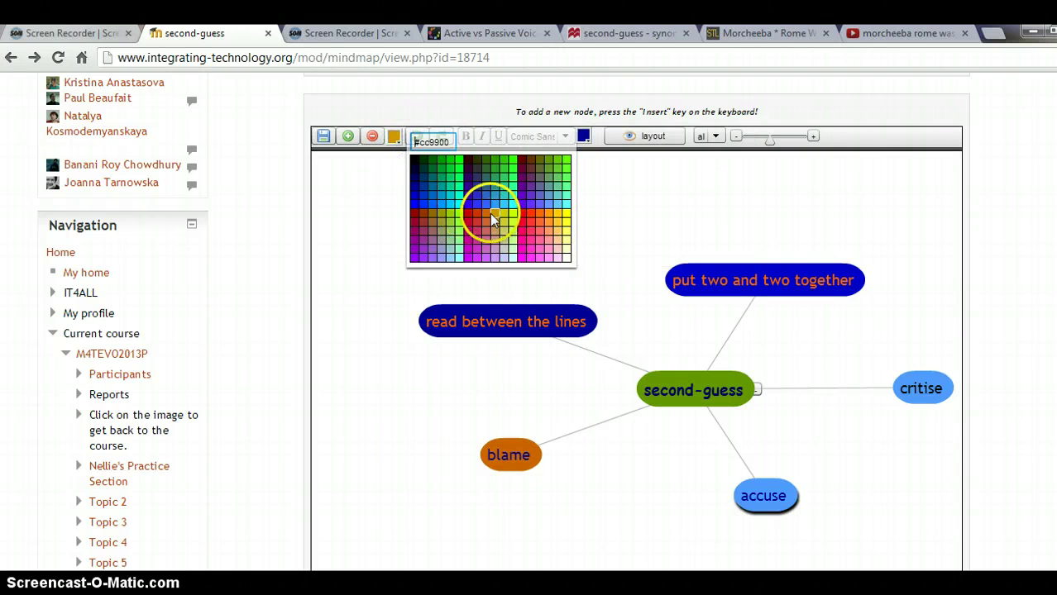
pyautogui.click(488, 215)
# - Fill the critise node orange with dark text, then save the mind map
pyautogui.click(908, 388)
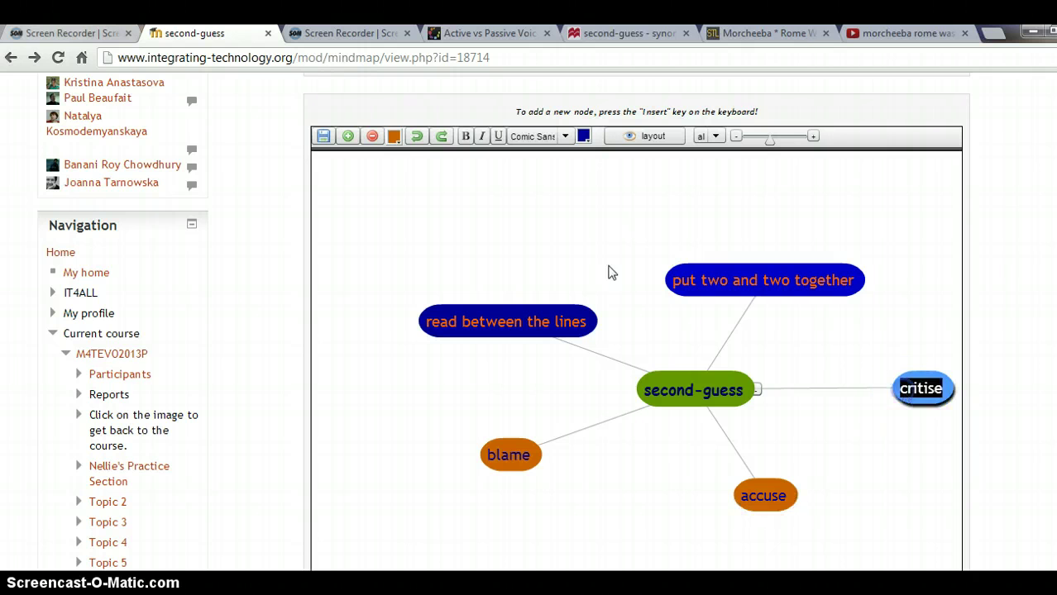
pyautogui.click(394, 139)
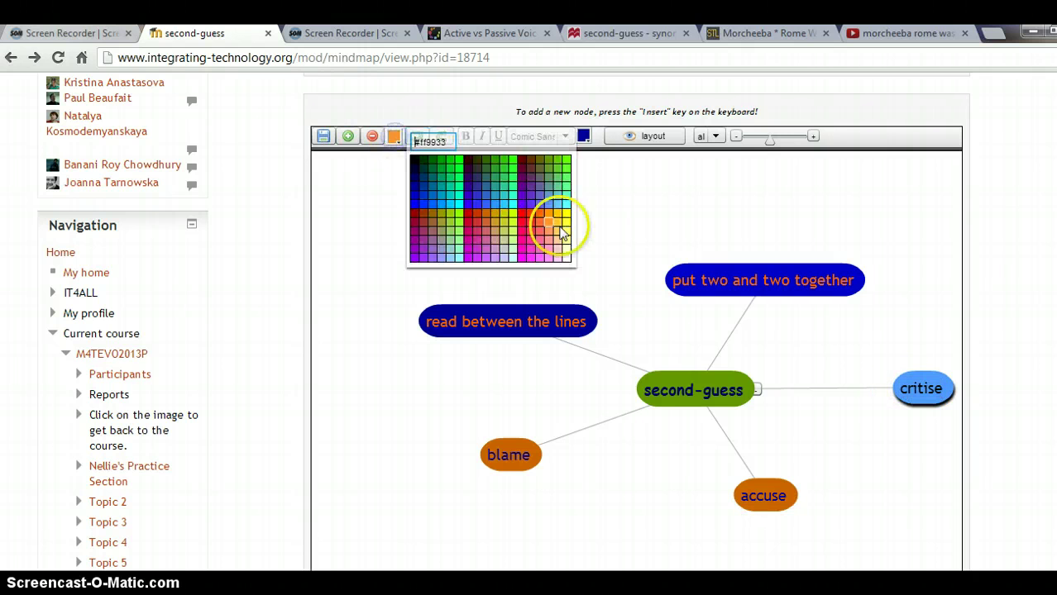
pyautogui.click(486, 212)
pyautogui.click(590, 135)
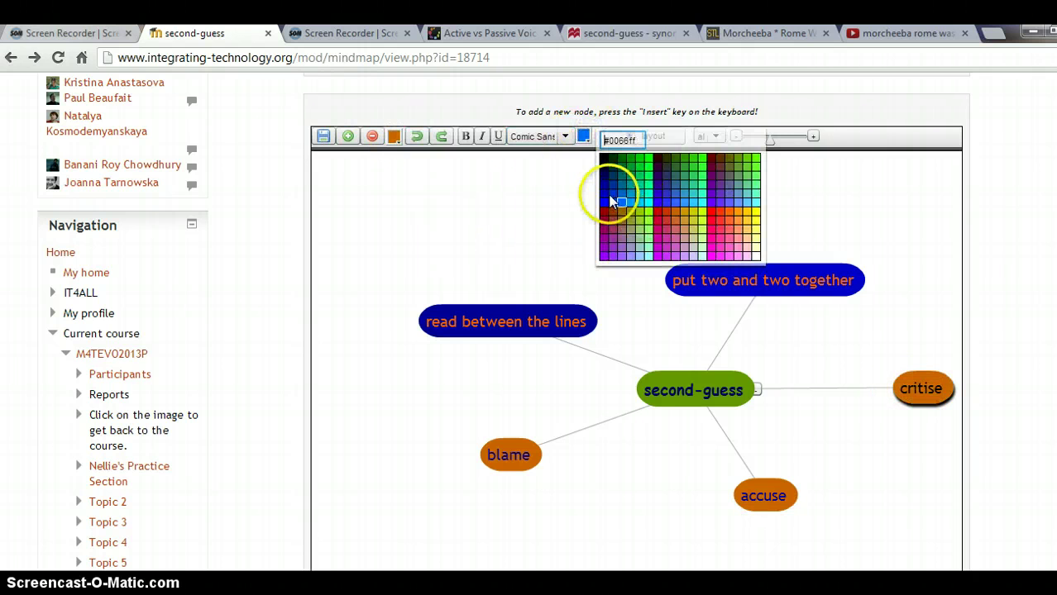
pyautogui.click(605, 184)
pyautogui.click(681, 500)
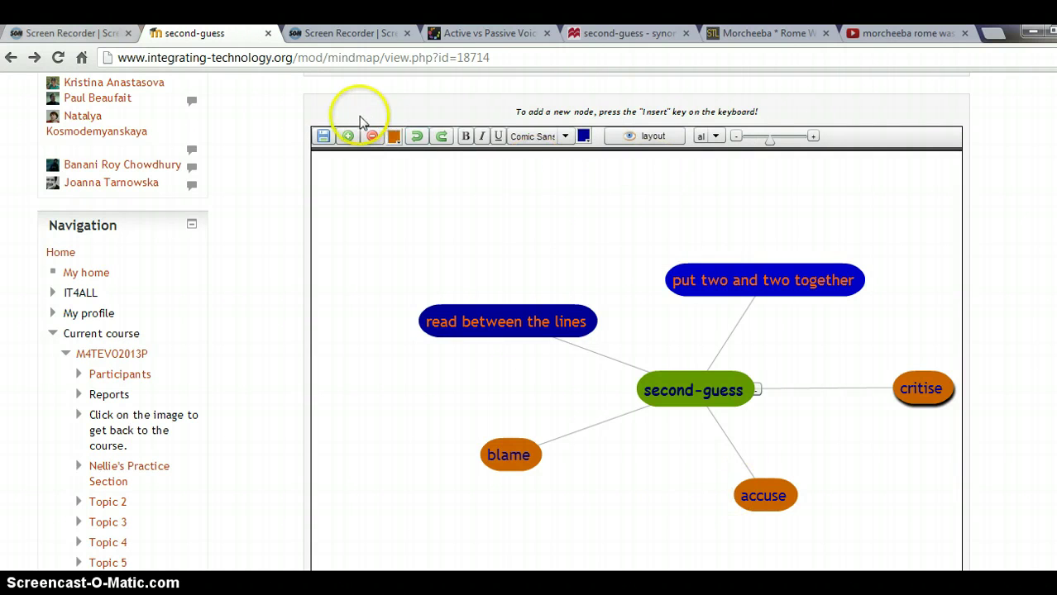
pyautogui.click(322, 139)
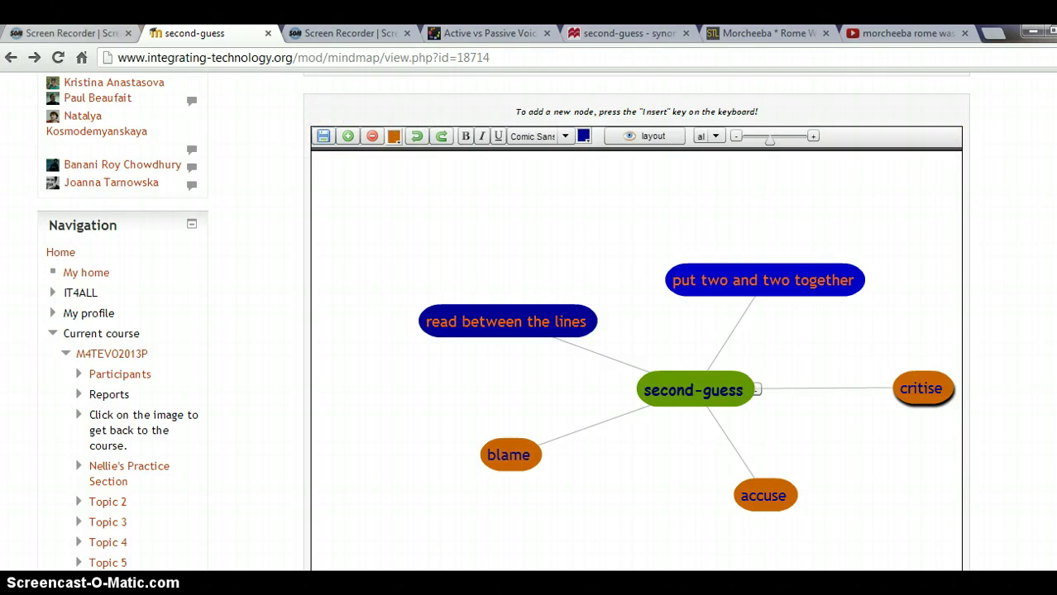
pyautogui.scroll(-3, 529, 322)
pyautogui.scroll(1, 529, 323)
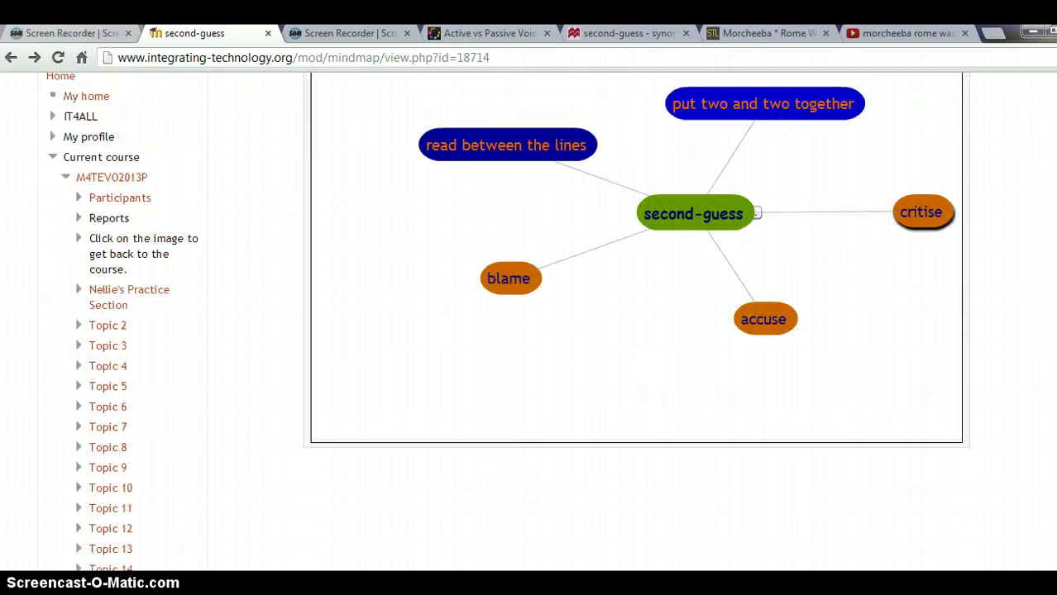
pyautogui.scroll(-2, 529, 323)
pyautogui.scroll(-1, 391, 235)
pyautogui.scroll(1, 390, 234)
pyautogui.scroll(-2, 391, 234)
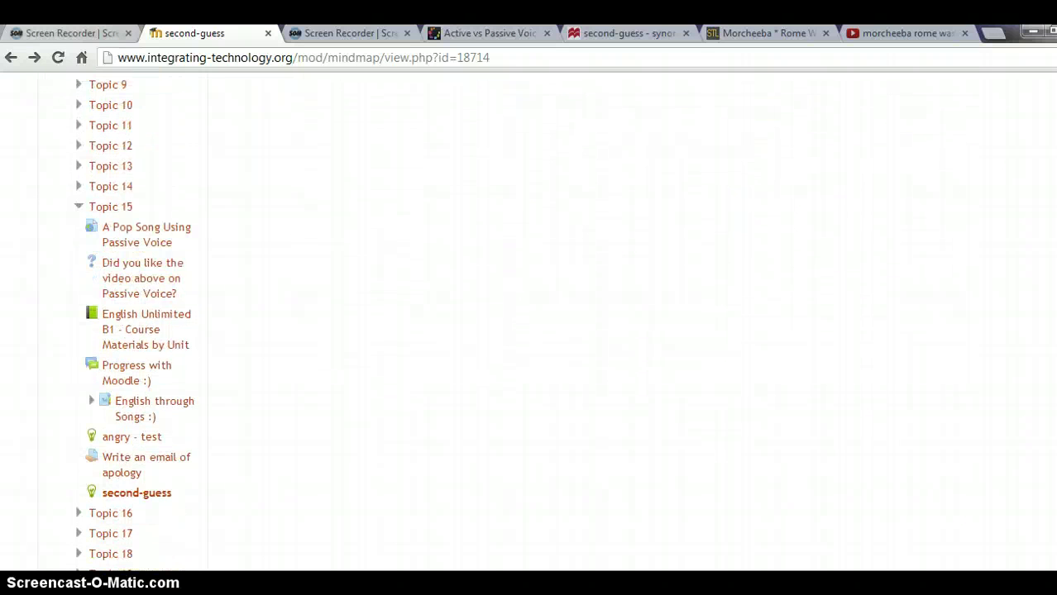
pyautogui.click(99, 202)
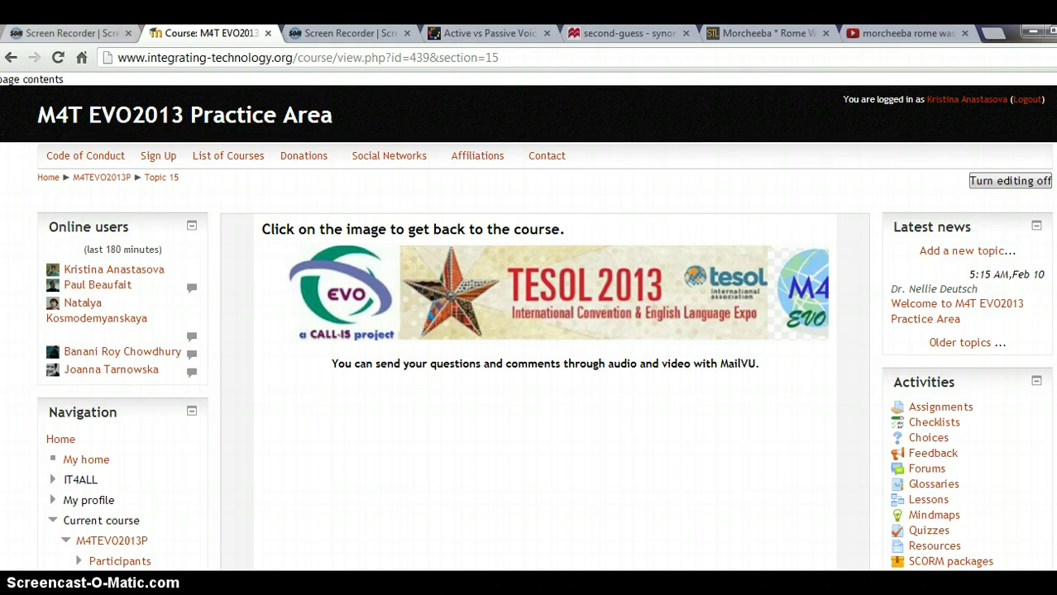
pyautogui.scroll(-20, 527, 323)
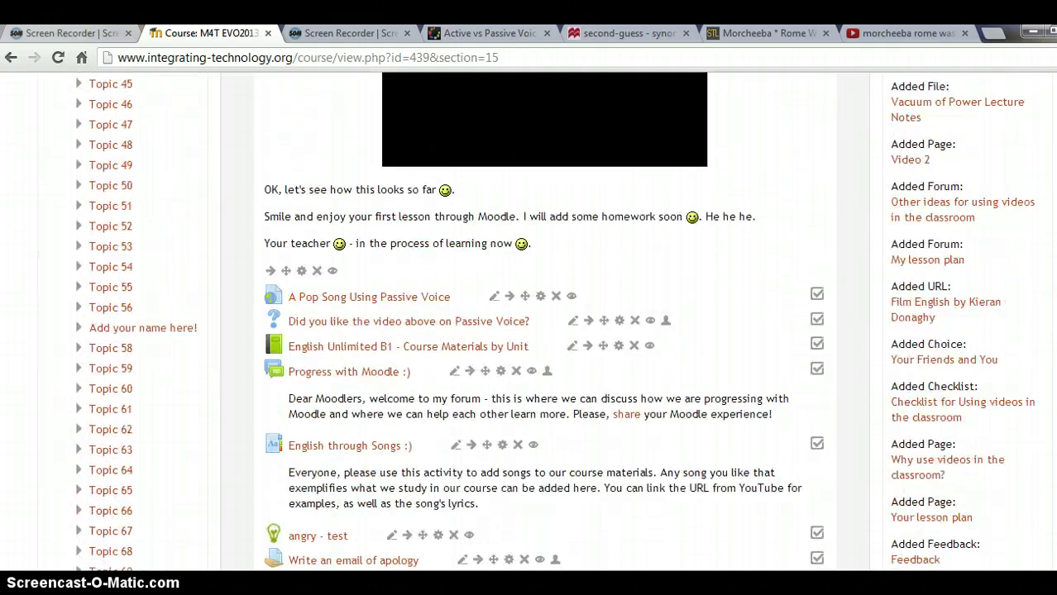
pyautogui.scroll(-10, 528, 322)
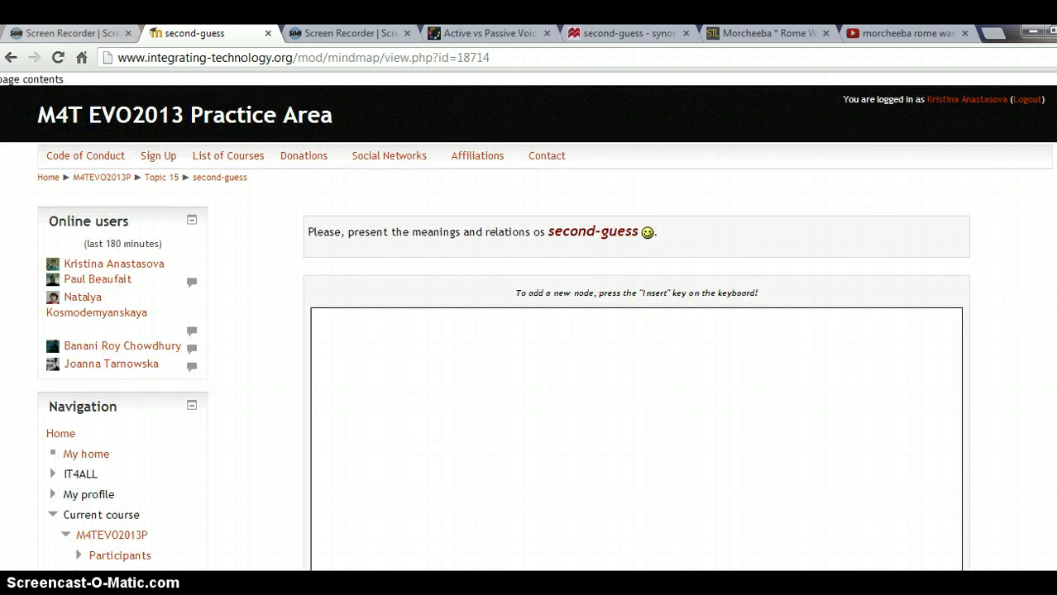
pyautogui.scroll(-5, 530, 331)
pyautogui.scroll(2, 529, 331)
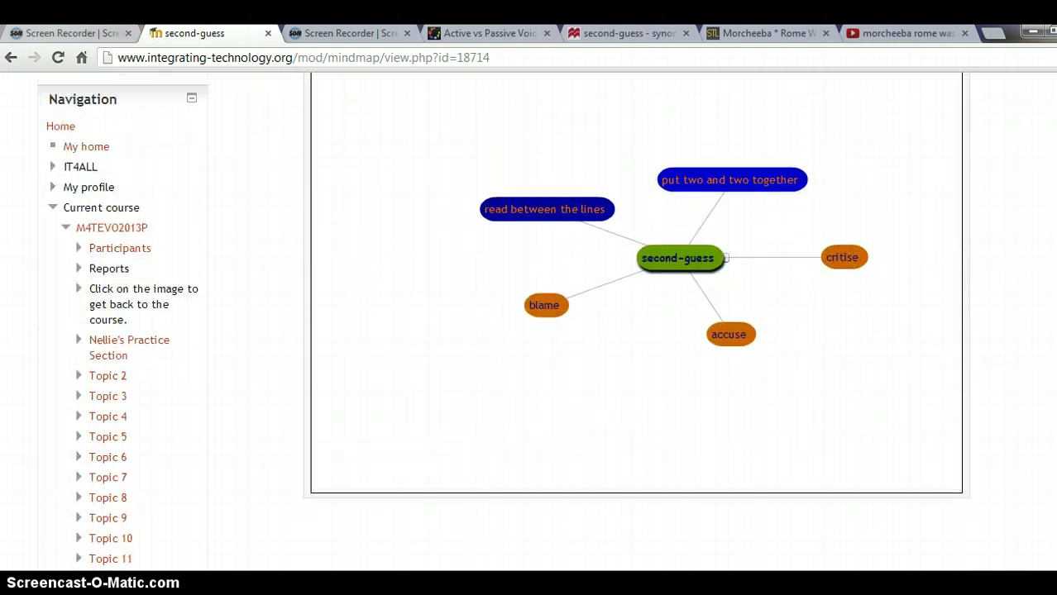
pyautogui.scroll(2, 530, 331)
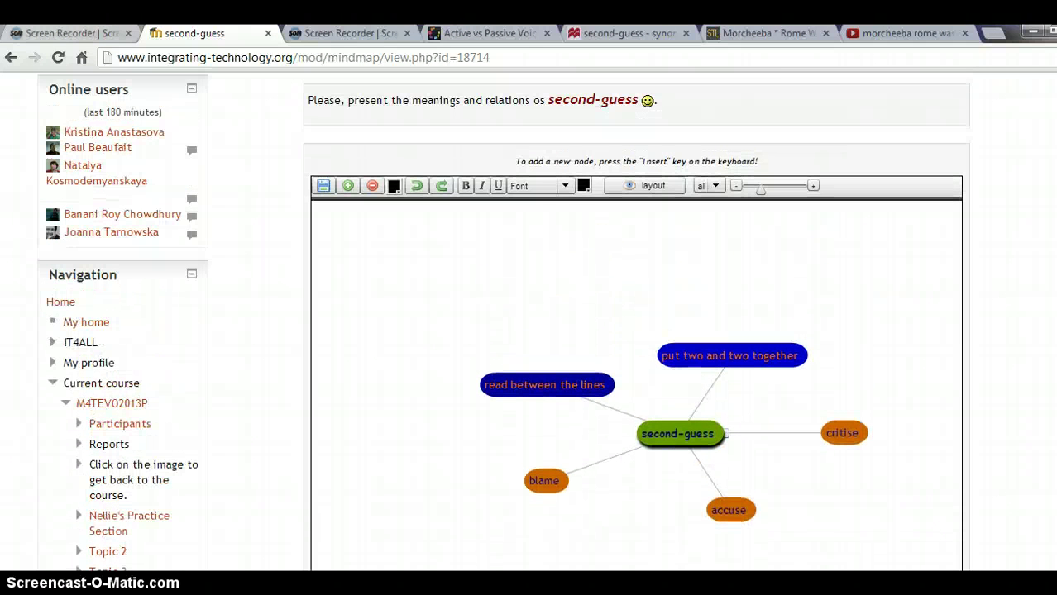
# - From the Topic 15 course page, open second-guess's Update settings and focus the intro field
pyautogui.click(11, 56)
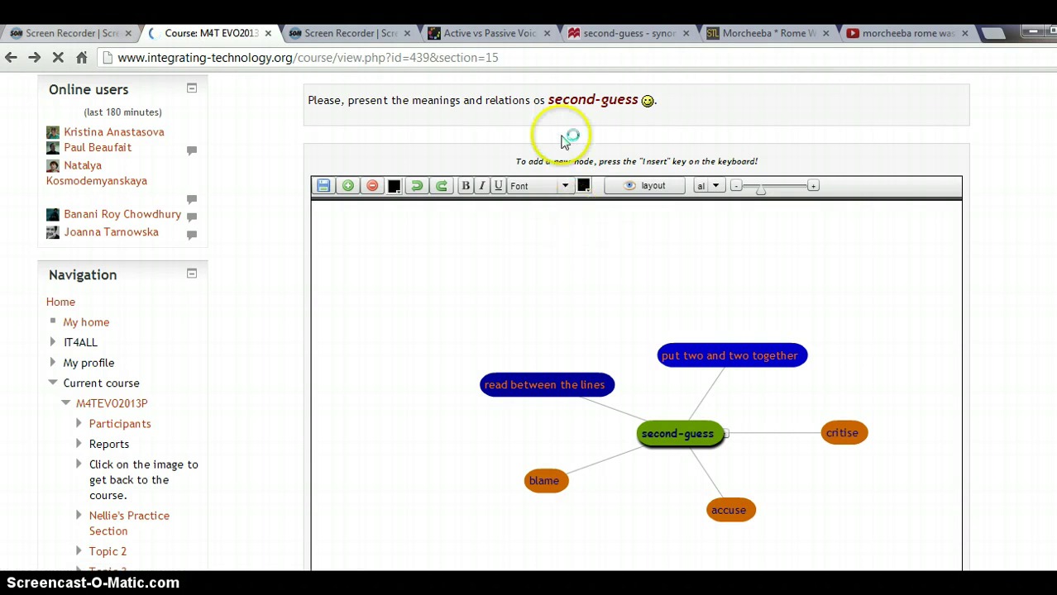
pyautogui.click(546, 98)
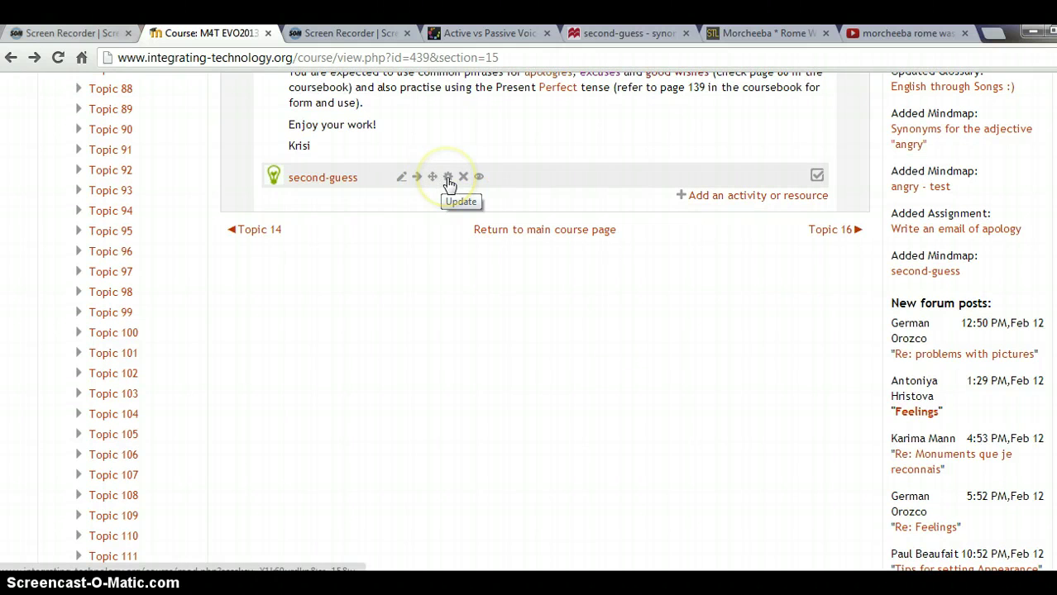
pyautogui.click(447, 179)
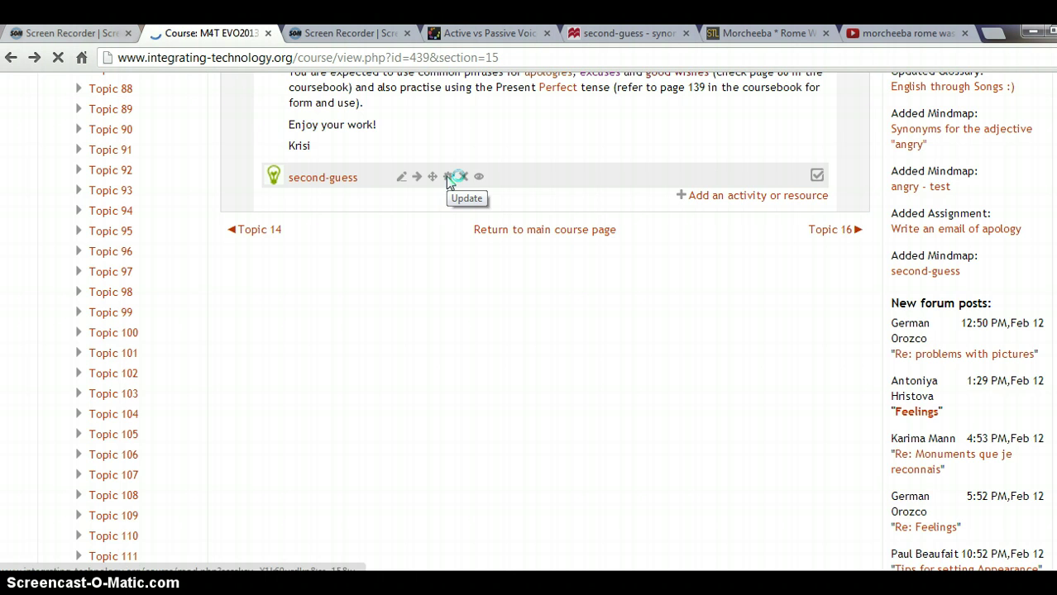
pyautogui.click(450, 177)
pyautogui.click(488, 343)
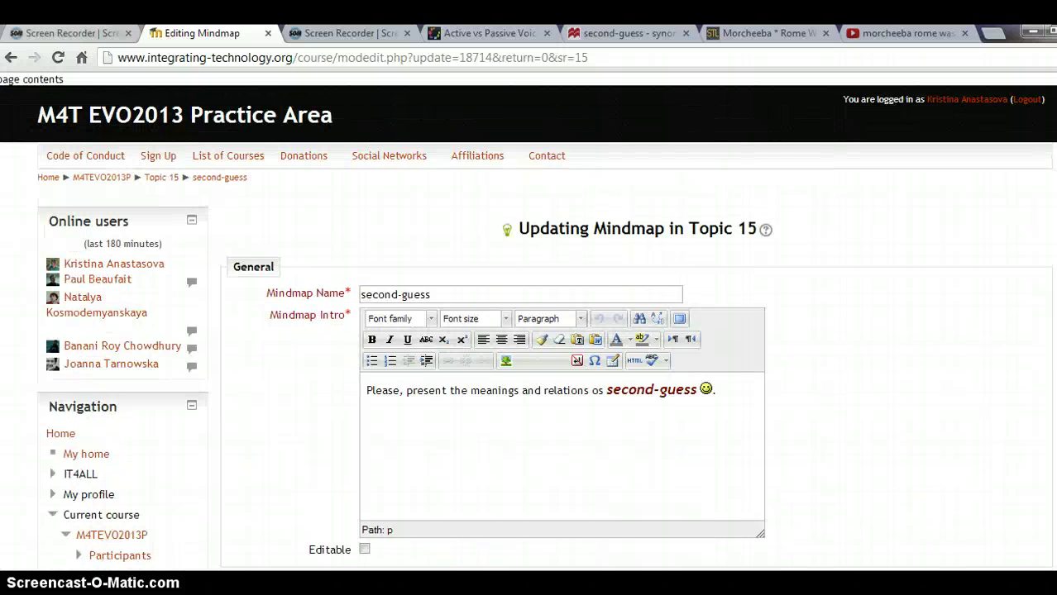
# - Correct 'os' to 'of' in the Mindmap Intro and choose Save and display
pyautogui.doubleClick(599, 390)
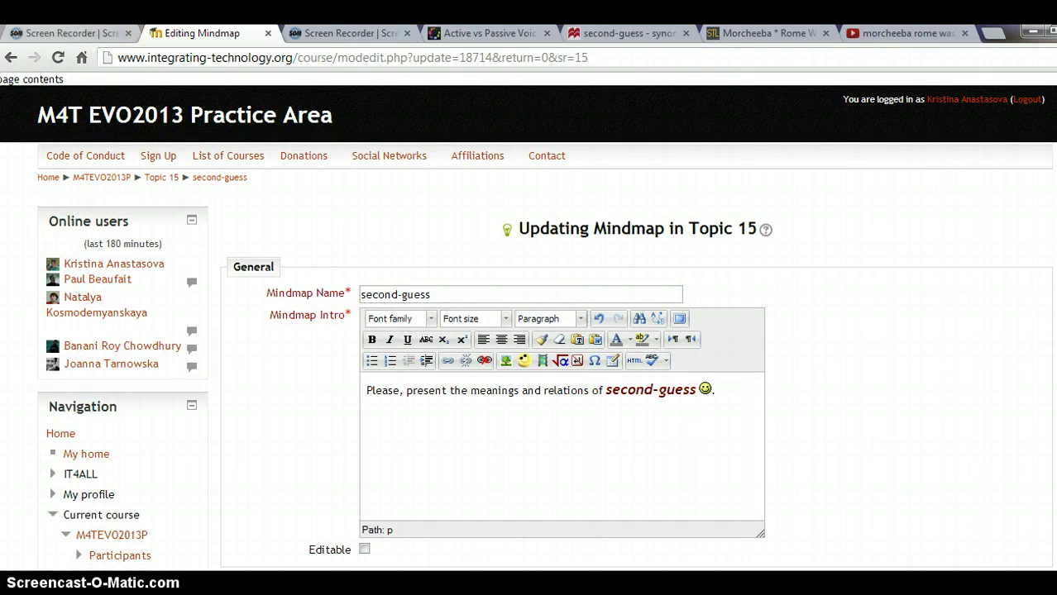
pyautogui.scroll(-15, 998, 431)
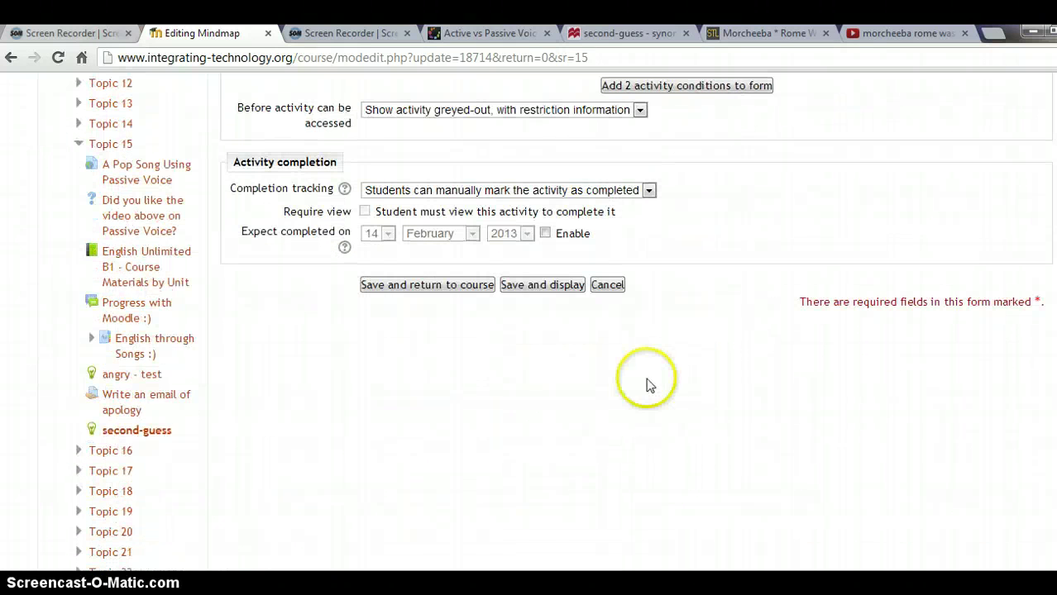
pyautogui.click(534, 291)
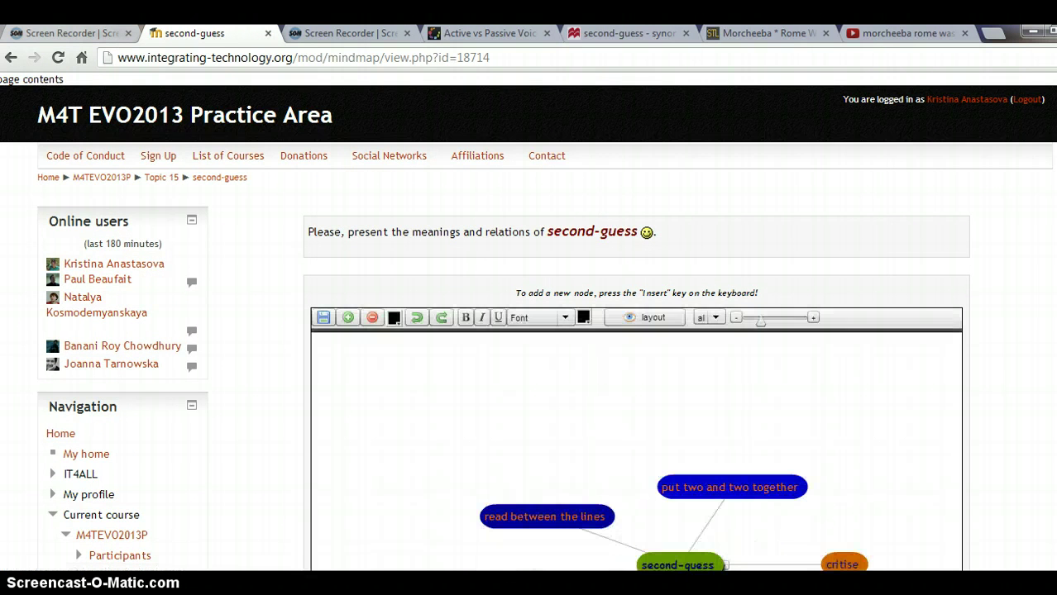
# - Switch role to Student from the Settings block's Switch role to... list
pyautogui.scroll(-3, 530, 330)
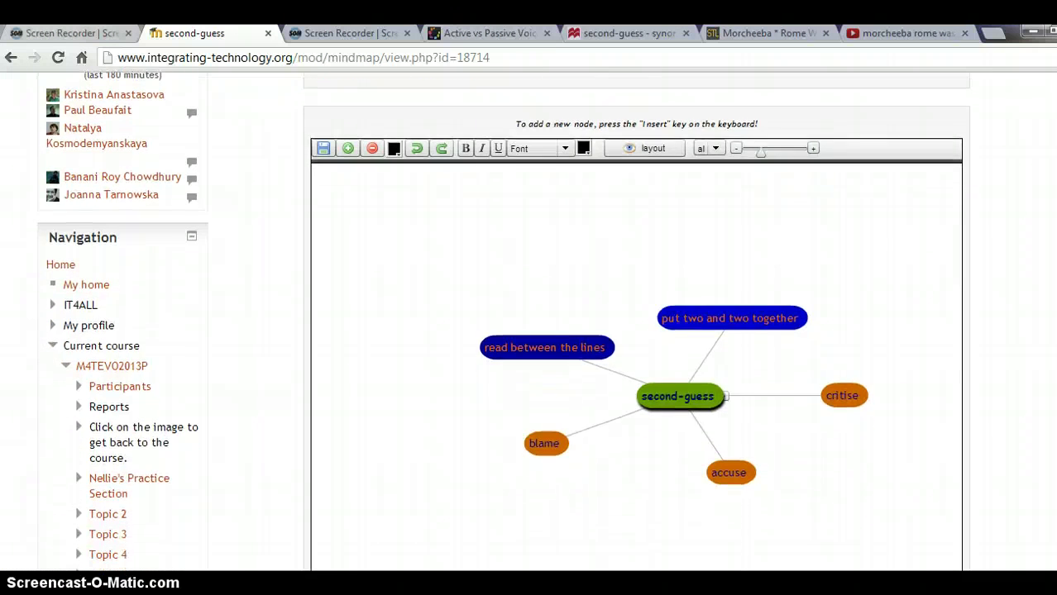
pyautogui.scroll(-15, 529, 331)
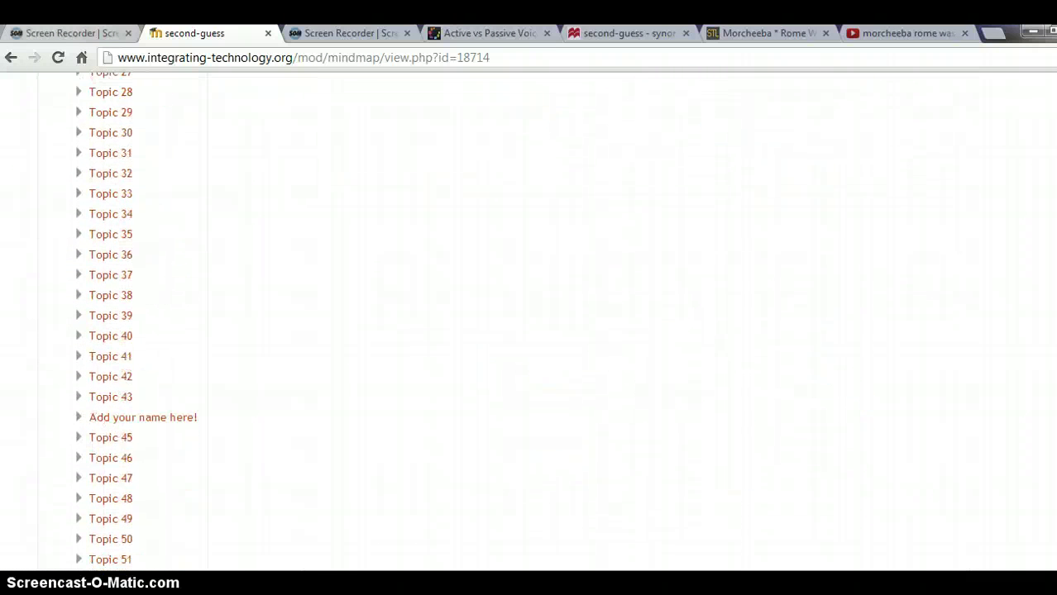
pyautogui.scroll(-18, 529, 331)
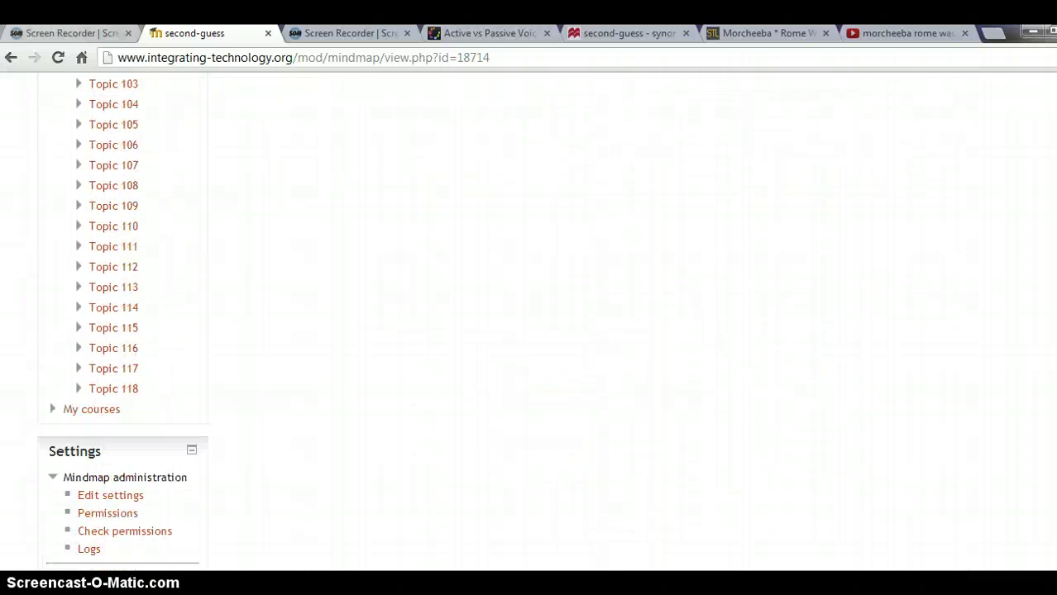
pyautogui.scroll(-3, 1031, 510)
pyautogui.scroll(3, 1032, 510)
pyautogui.scroll(-3, 799, 487)
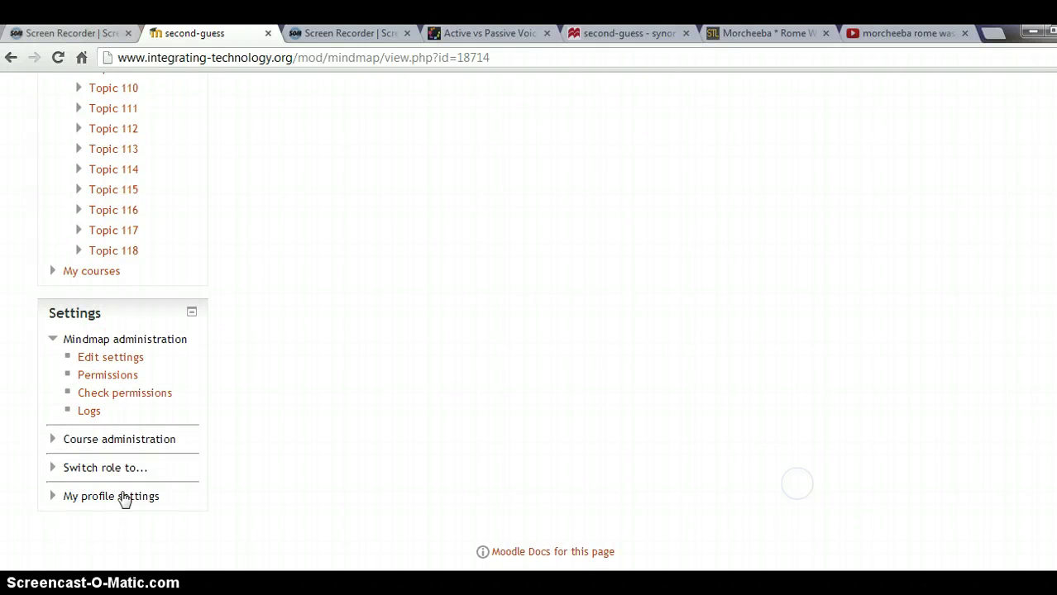
pyautogui.click(51, 469)
pyautogui.click(84, 488)
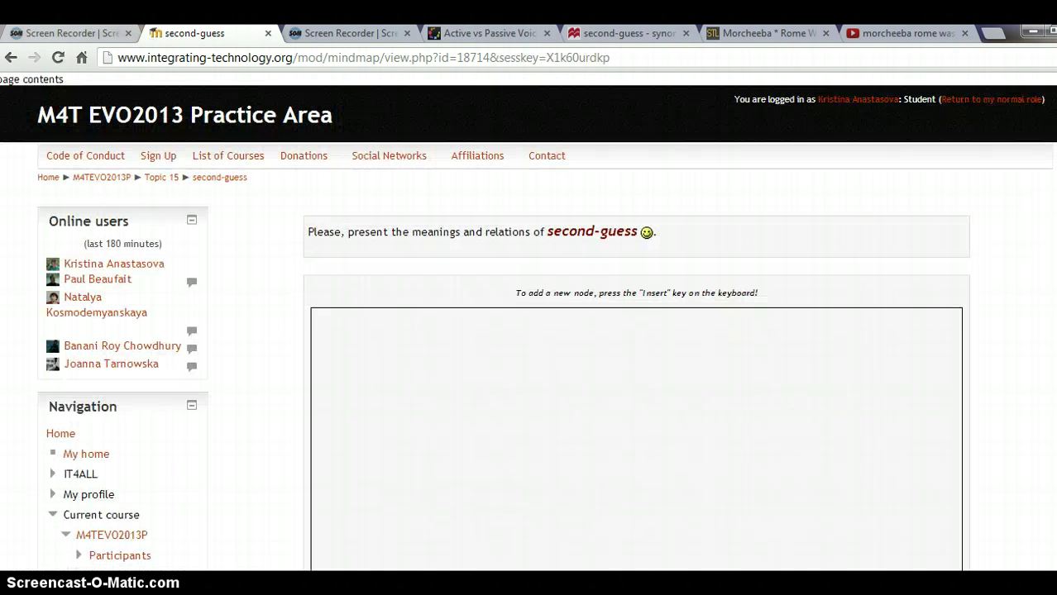
# - Scroll down the student view to inspect the loading second-guess mind map
pyautogui.scroll(-2, 544, 321)
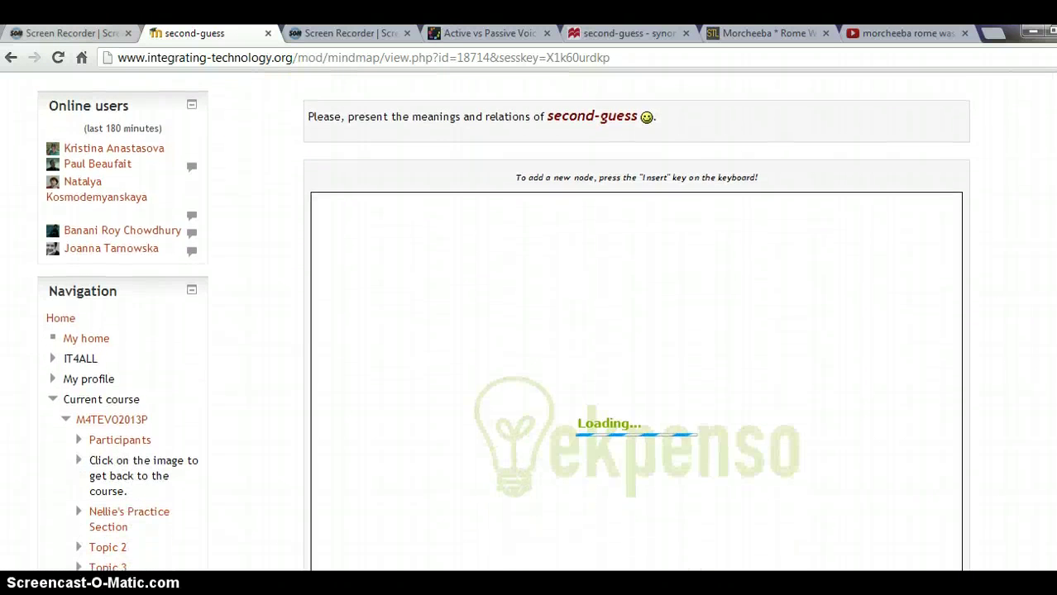